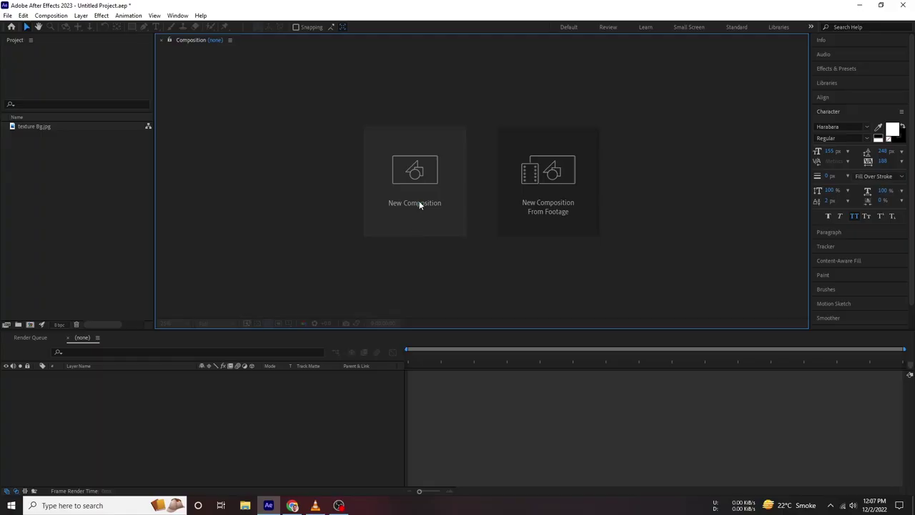
Start a new composition, opening settings for Main at HD 1920x1080, 29.97 fps
left_click(419, 203)
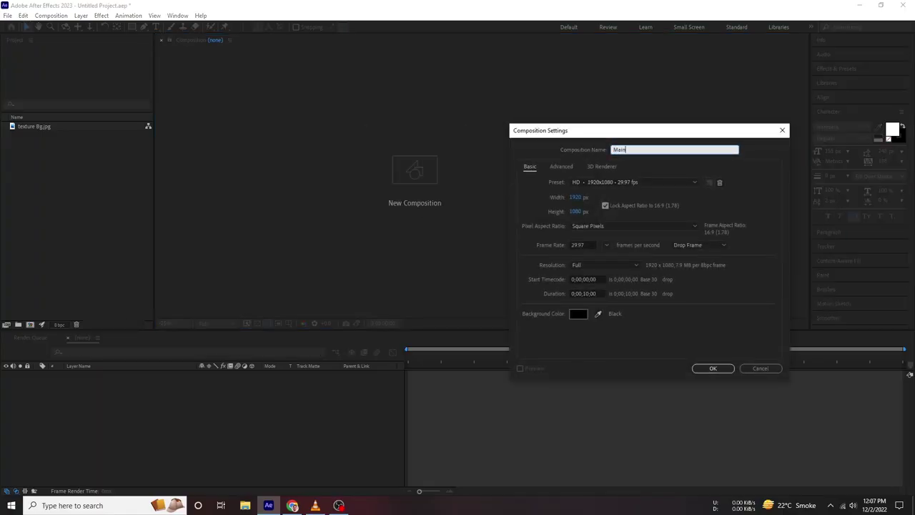
Create the Main composition and type the title THE TROLL in it
left_click(715, 369)
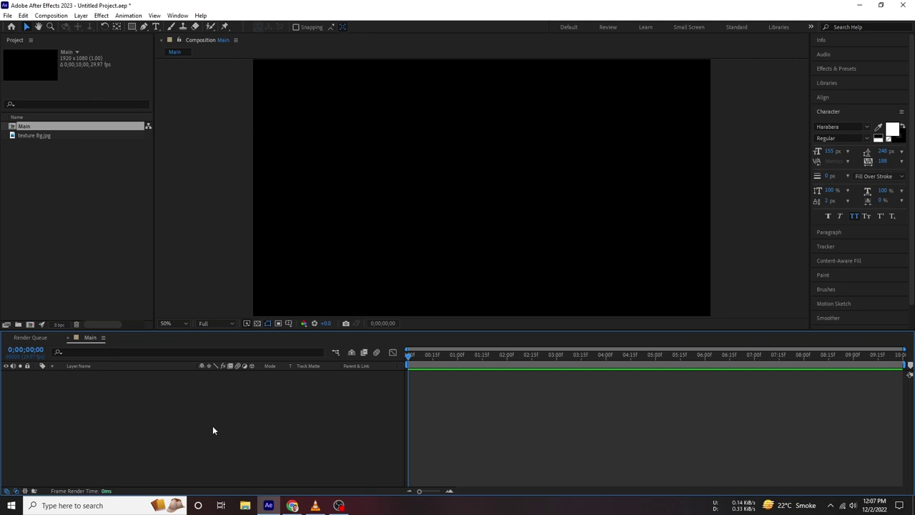
key("ctrl+t")
left_click(412, 200)
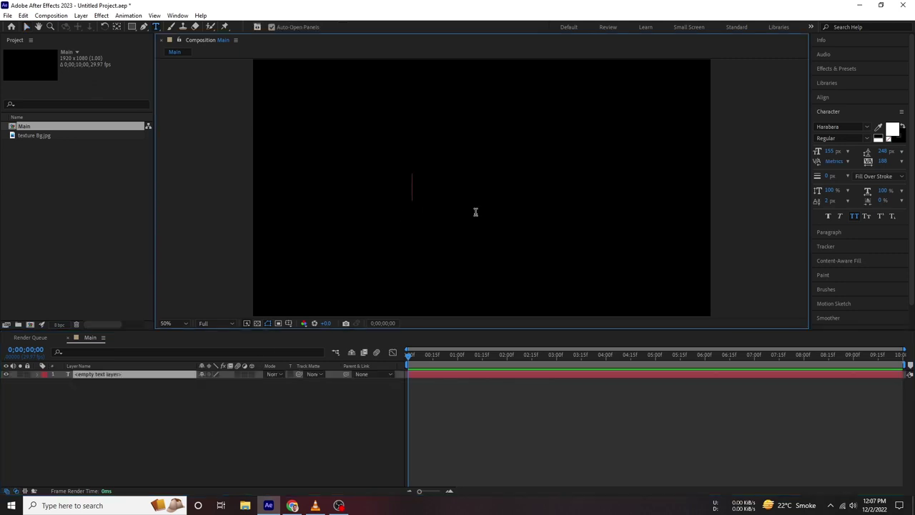
type("THW")
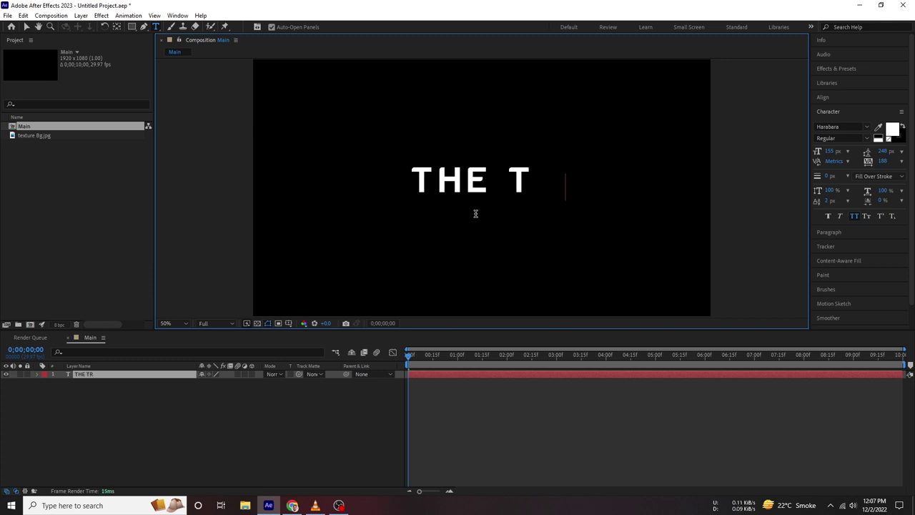
left_click(224, 394)
left_click(122, 376)
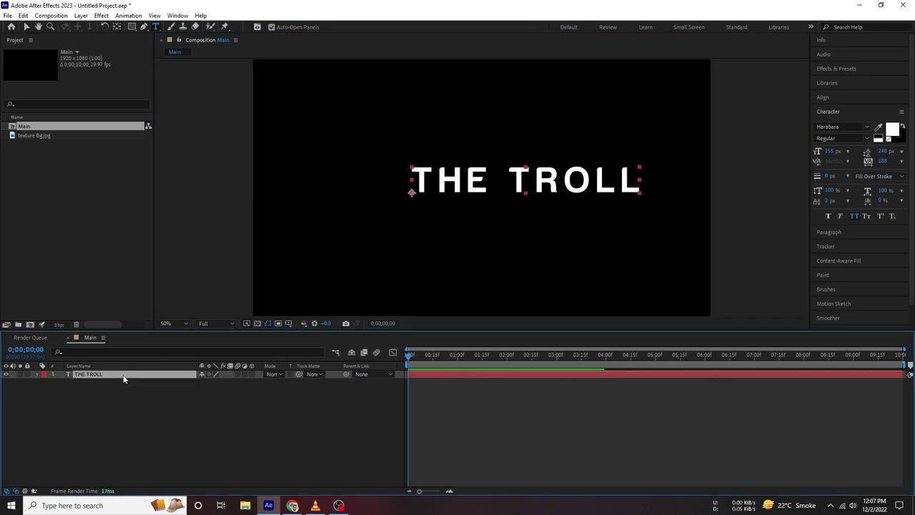
left_click(831, 100)
left_click(231, 421)
Align THE TROLL title vertically and horizontally to the composition centre
left_click(845, 107)
left_click(274, 376)
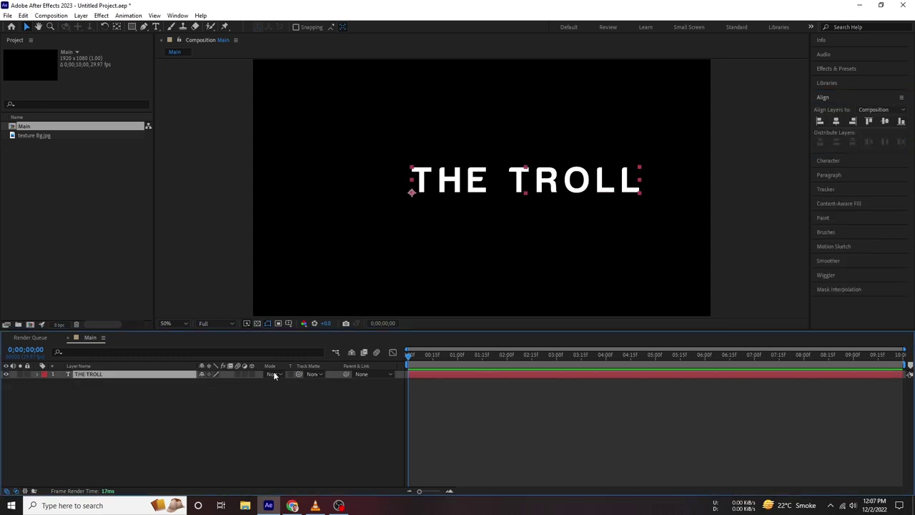
key("Caps_Lock")
left_click(886, 123)
left_click(836, 121)
left_click(213, 441)
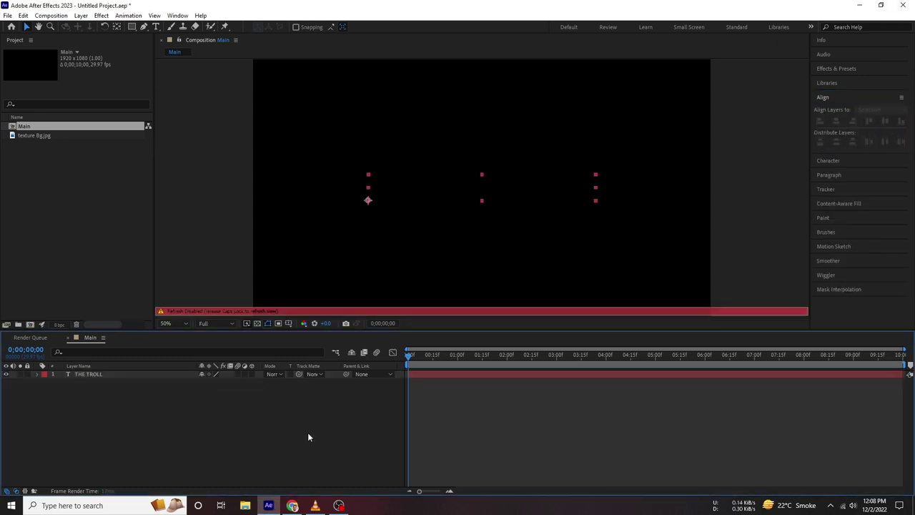
key("Caps_Lock")
left_click(836, 97)
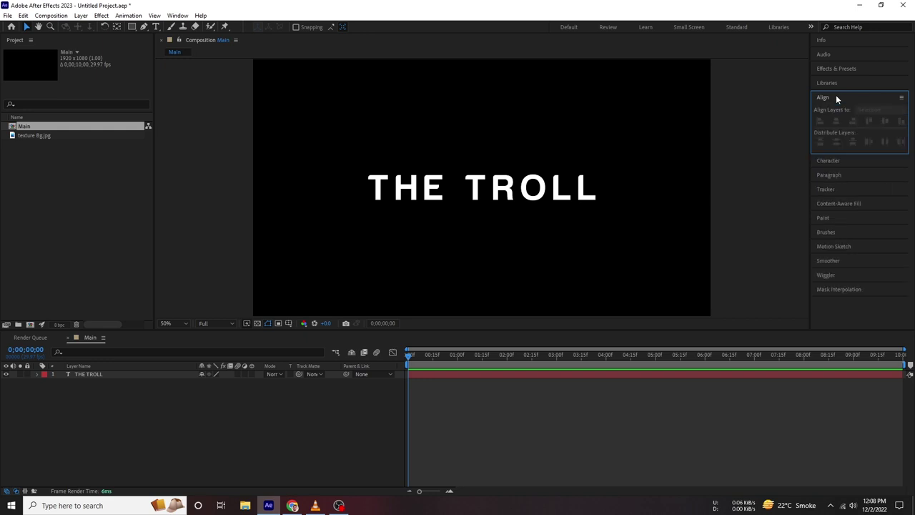
left_click(182, 376)
left_click(860, 123)
left_click(140, 406)
left_click(102, 374)
right_click(131, 386)
Add a new full-size 1920x1080 solid layer
mouse_move(184, 281)
left_click(272, 302)
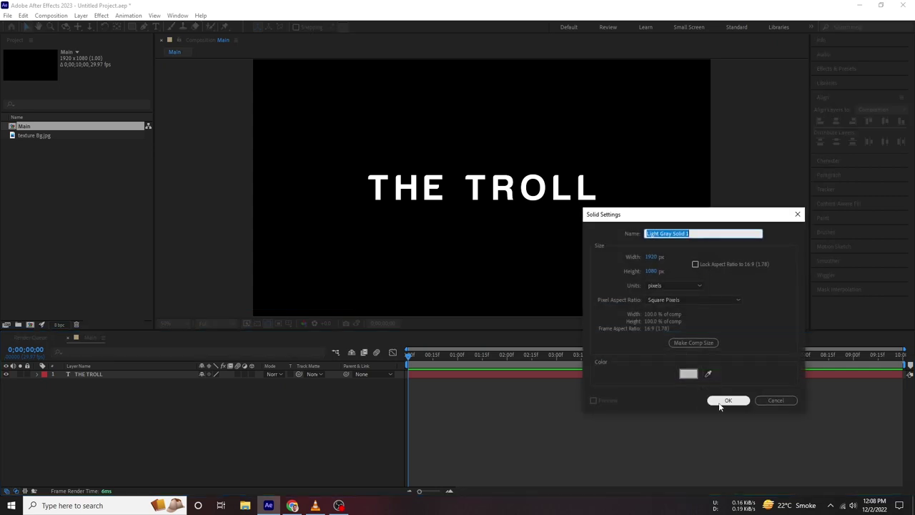
left_click(725, 400)
Apply Fill to the solid in dark grey 494949 and place it below the title
left_click(837, 68)
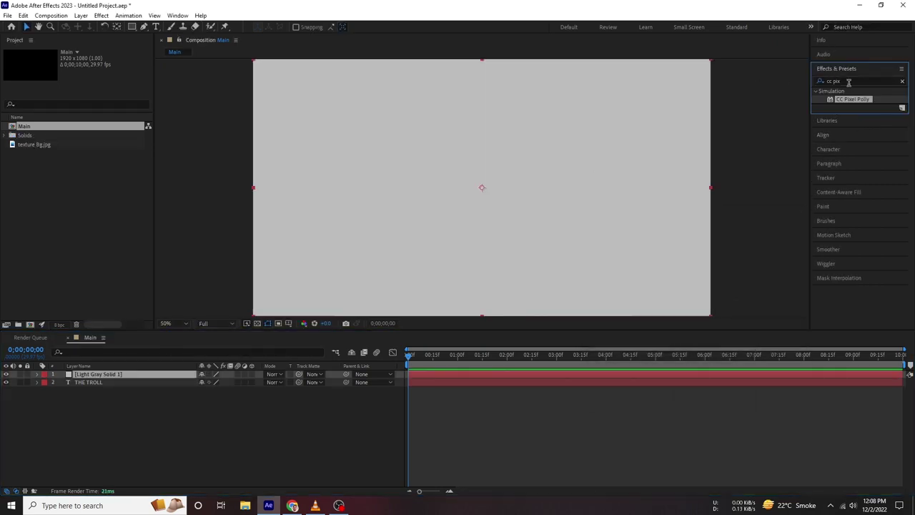
left_click(849, 81)
type("fill")
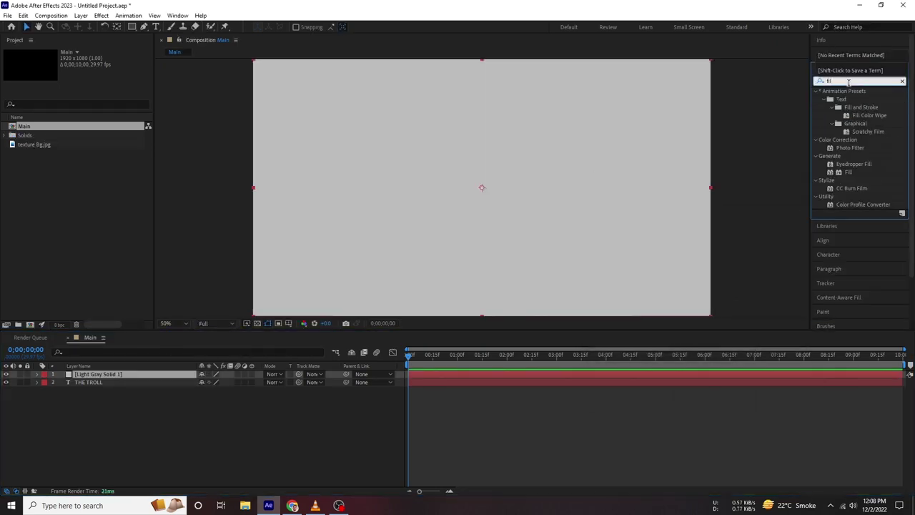
double_click(849, 139)
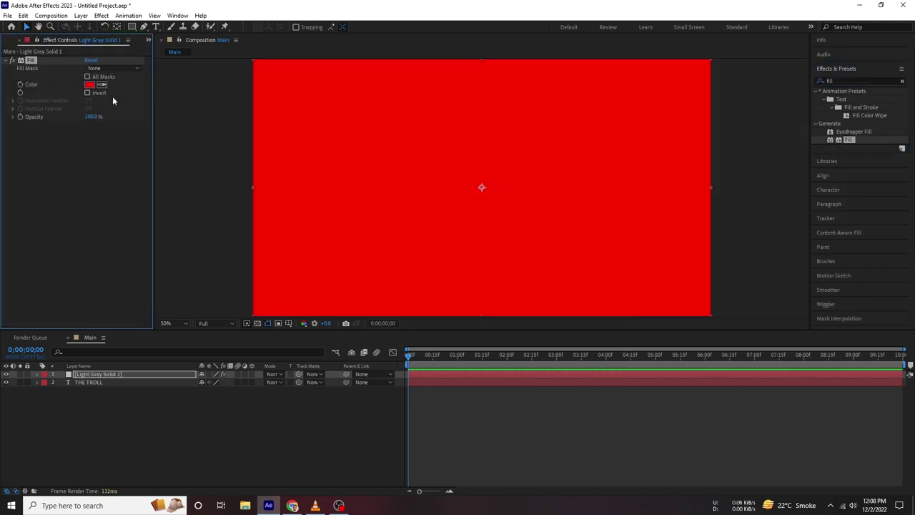
left_click(90, 85)
left_click_drag(751, 370, 749, 405)
mouse_move(686, 386)
left_mouse_down()
mouse_move(602, 383)
mouse_move(597, 391)
left_mouse_up()
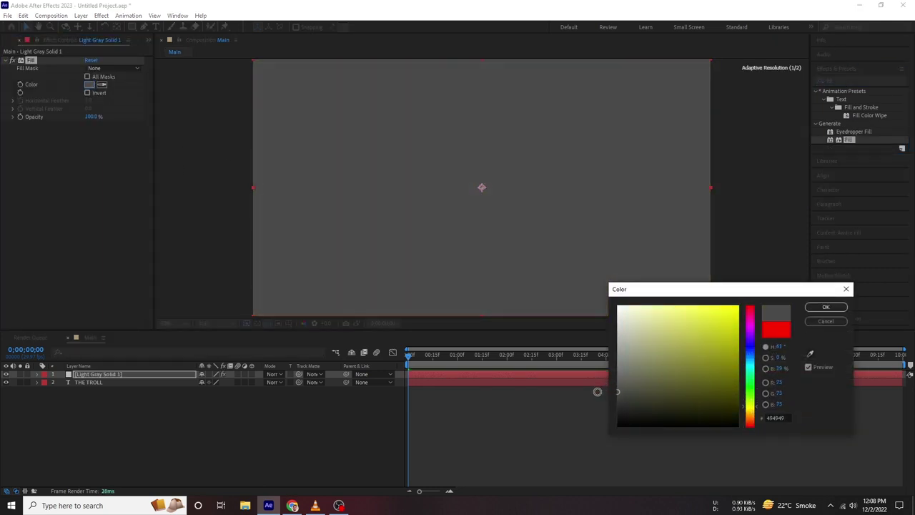
left_click(823, 309)
left_click_drag(117, 375, 102, 412)
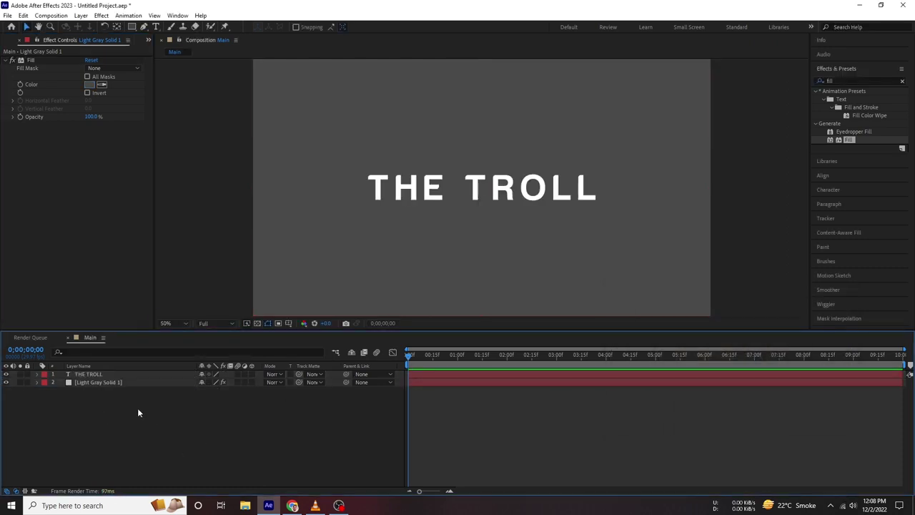
Add texture Bg.jpg to the composition, reposition it and scale it to 125%
left_click(14, 39)
mouse_move(35, 144)
left_mouse_down()
mouse_move(104, 392)
mouse_move(100, 384)
left_mouse_up()
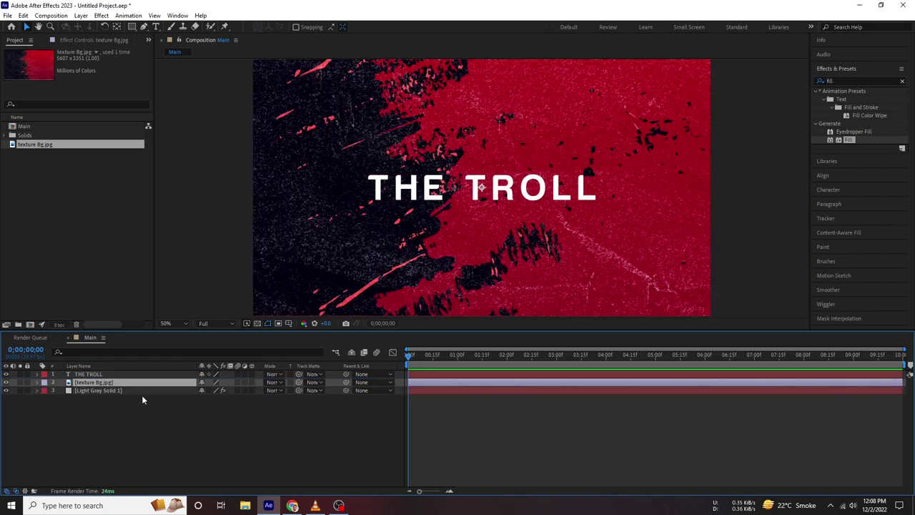
mouse_move(453, 273)
left_mouse_down()
mouse_move(482, 238)
mouse_move(495, 193)
left_mouse_up()
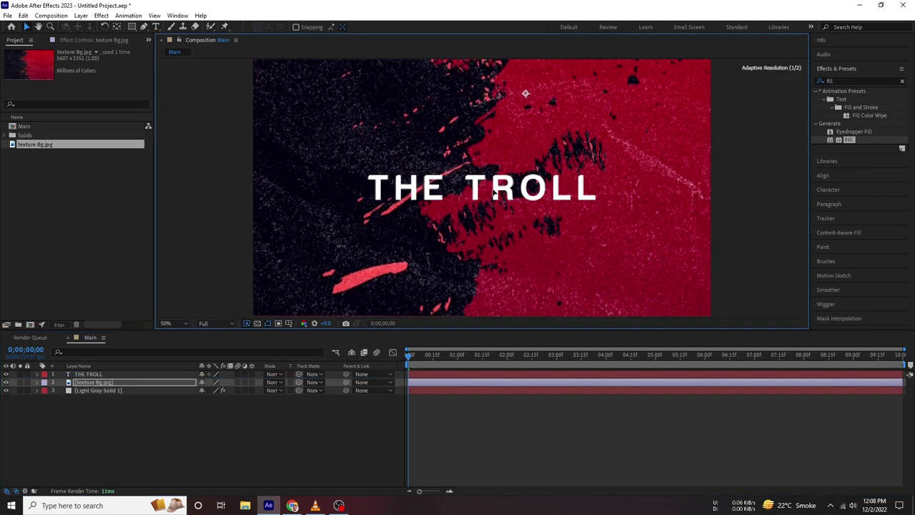
left_click_drag(494, 193, 510, 206)
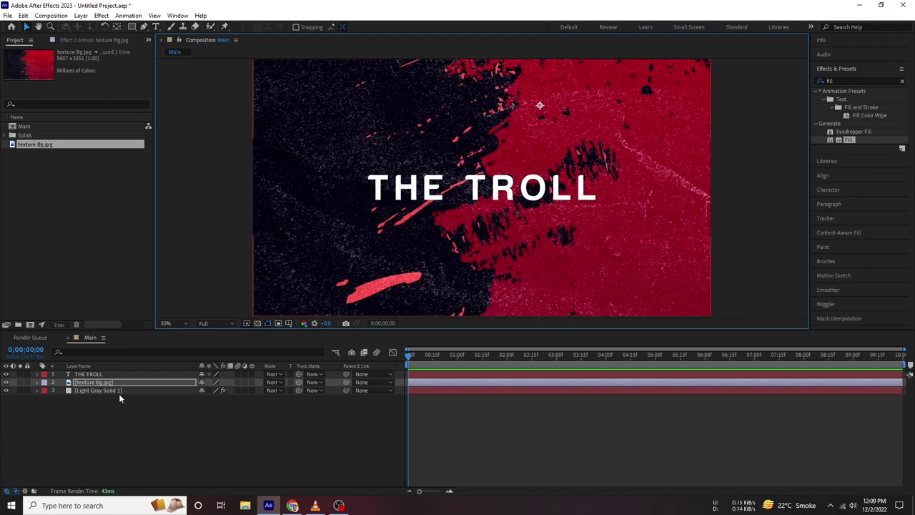
key("s")
mouse_move(215, 389)
left_mouse_down()
mouse_move(511, 227)
mouse_move(528, 242)
left_mouse_up()
left_click(88, 466)
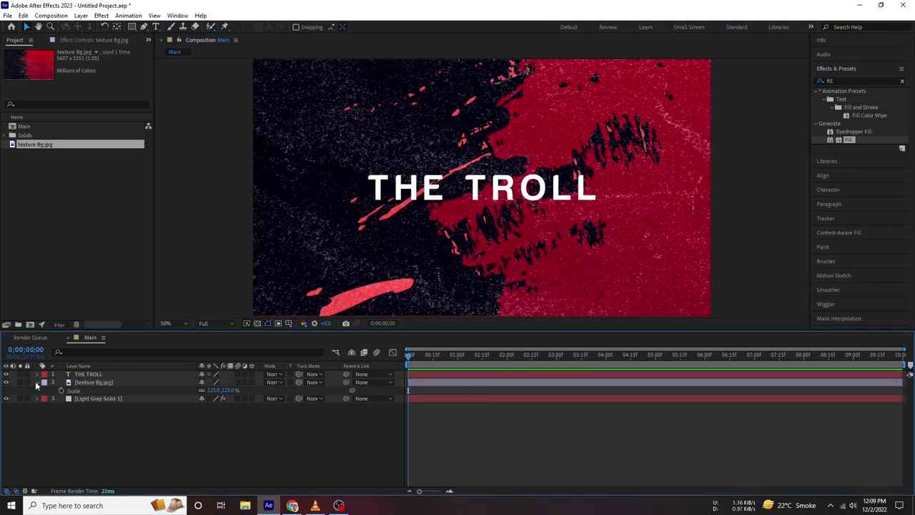
left_click(37, 384)
Set THE TROLL as the texture's track matte and shift the texture inside the letters
left_click(114, 383)
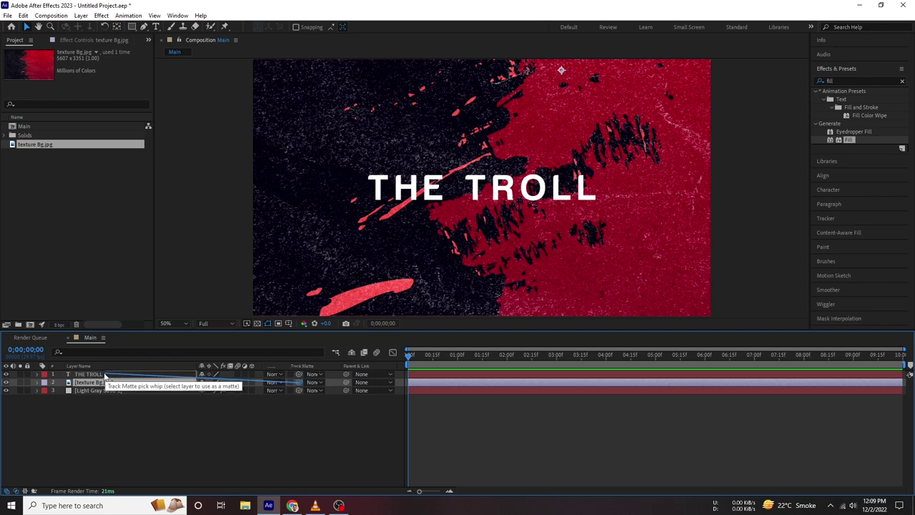
left_click_drag(299, 382, 93, 374)
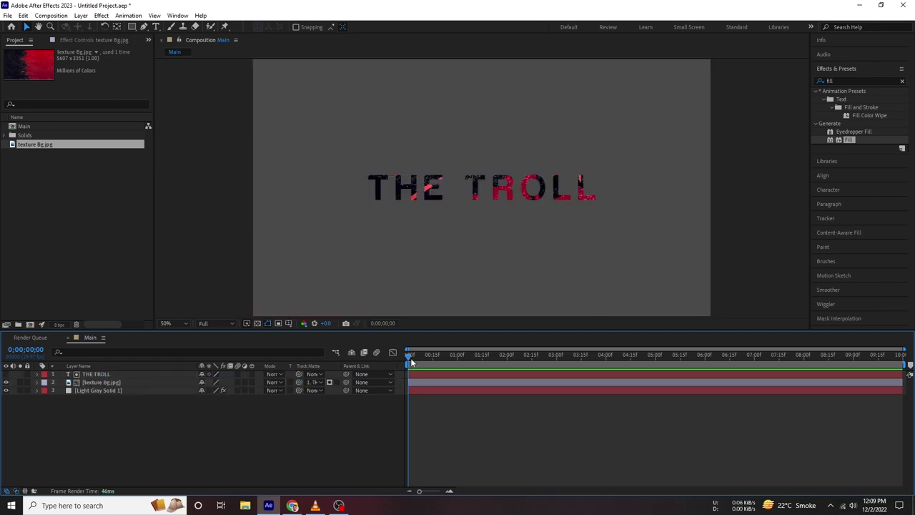
left_click(100, 384)
left_click_drag(451, 246, 512, 173)
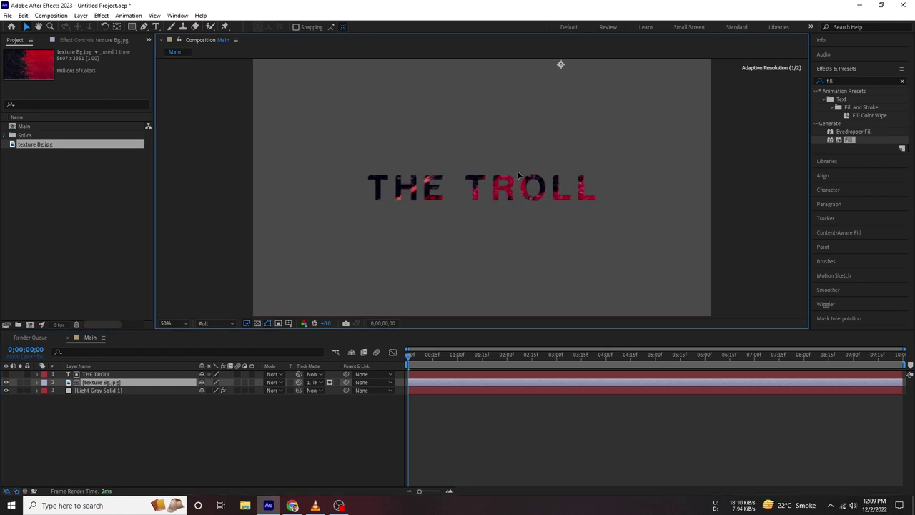
left_click_drag(511, 173, 502, 181)
left_click(101, 411)
left_click(100, 390)
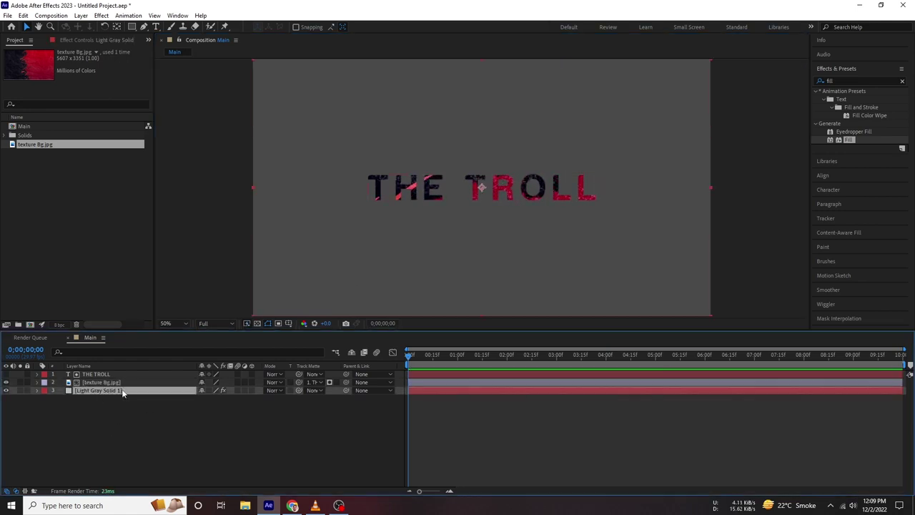
Change the solid's Fill colour to light grey B5B5B5 after trying blue and teal
left_click(96, 40)
left_click(89, 84)
left_click(810, 353)
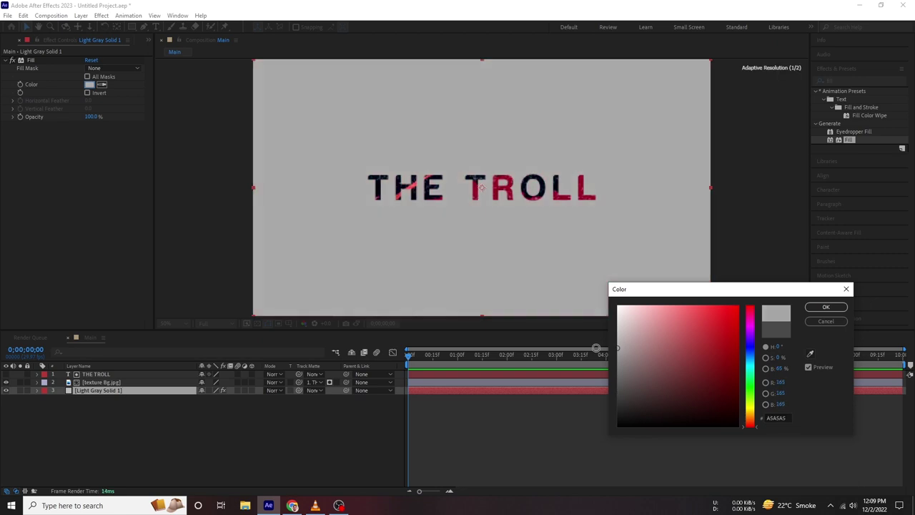
left_click(573, 313)
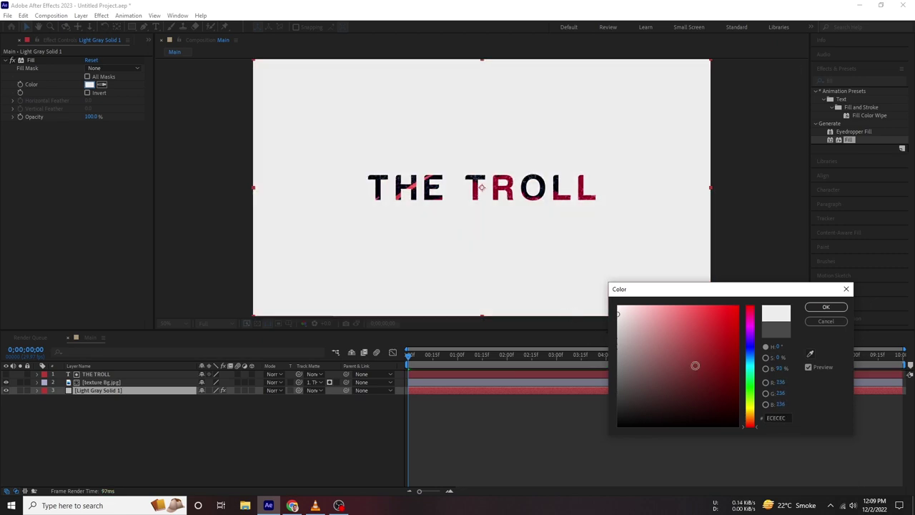
left_click(736, 314)
left_click(749, 356)
left_click(738, 359)
left_click(758, 398)
left_click(753, 366)
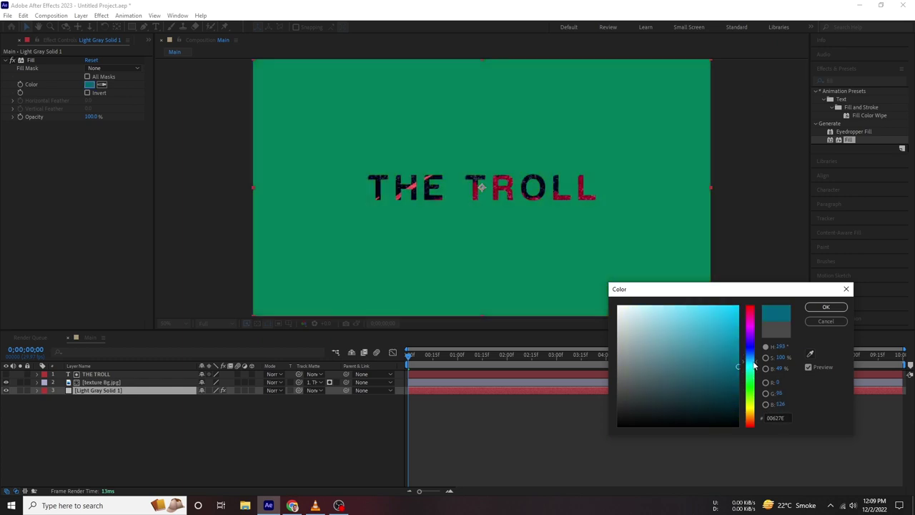
left_click_drag(640, 318, 649, 285)
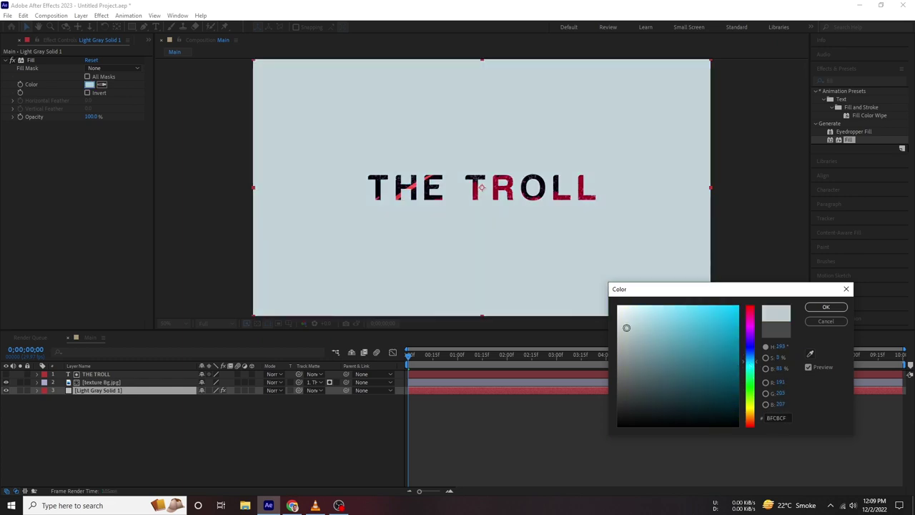
left_click_drag(613, 300, 579, 340)
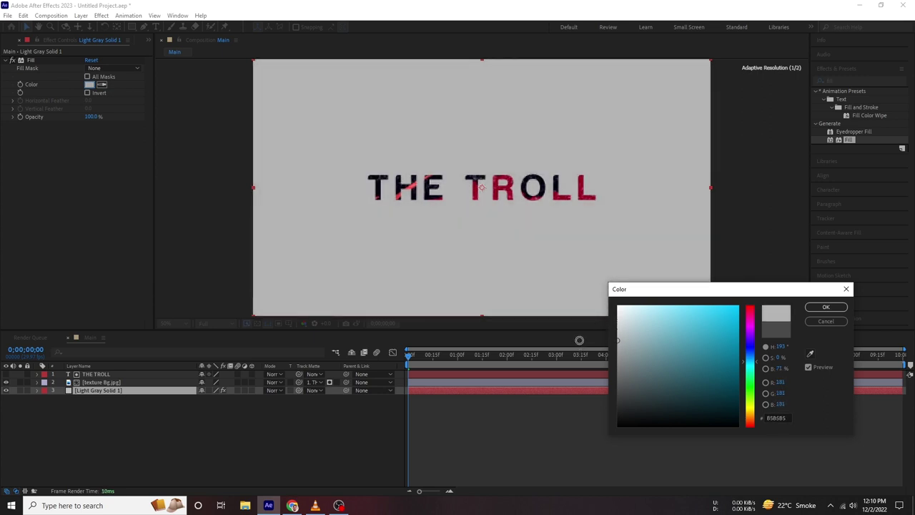
left_click(826, 306)
left_click(203, 451)
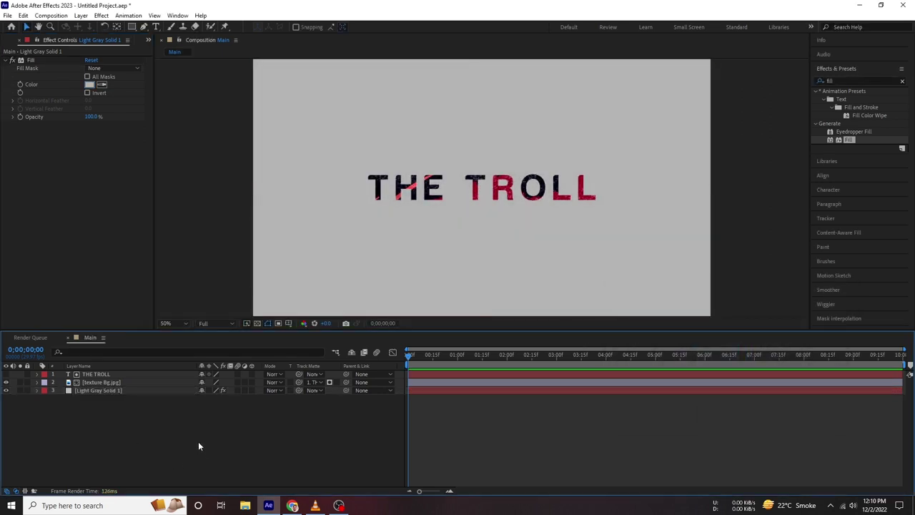
left_click(102, 375)
Search for 'trans' and drop the Transform effect onto THE TROLL layer
left_click(251, 408)
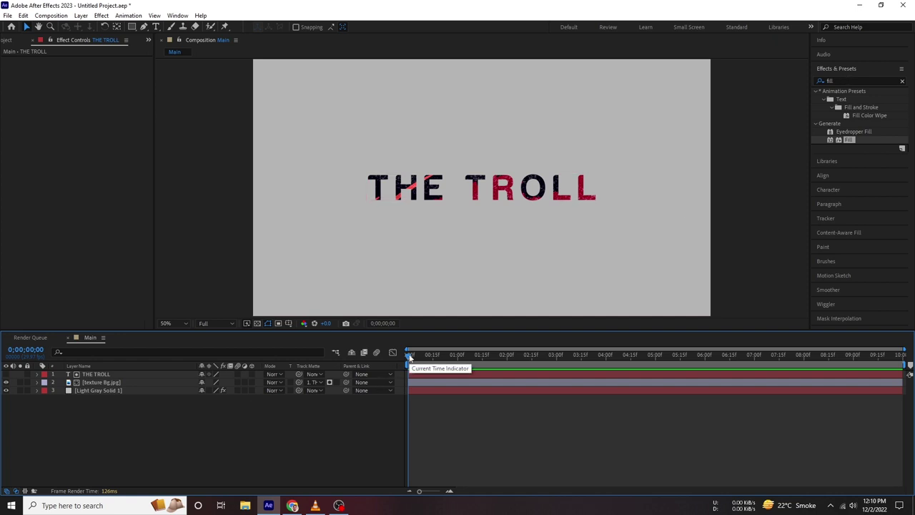
double_click(840, 80)
type("trans")
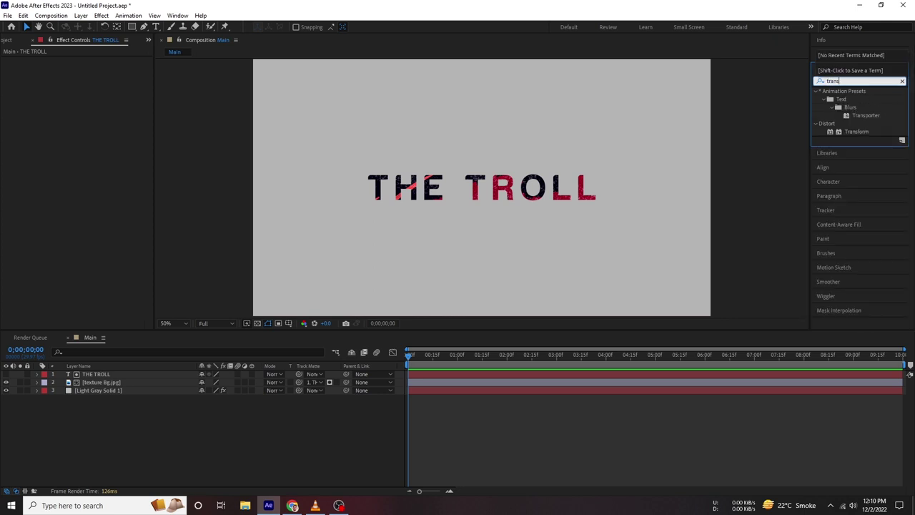
left_click_drag(841, 133, 102, 376)
Pre-compose the title and texture Bg.jpg layers into a new composition 'the trolk'
left_click(114, 383)
right_click(118, 383)
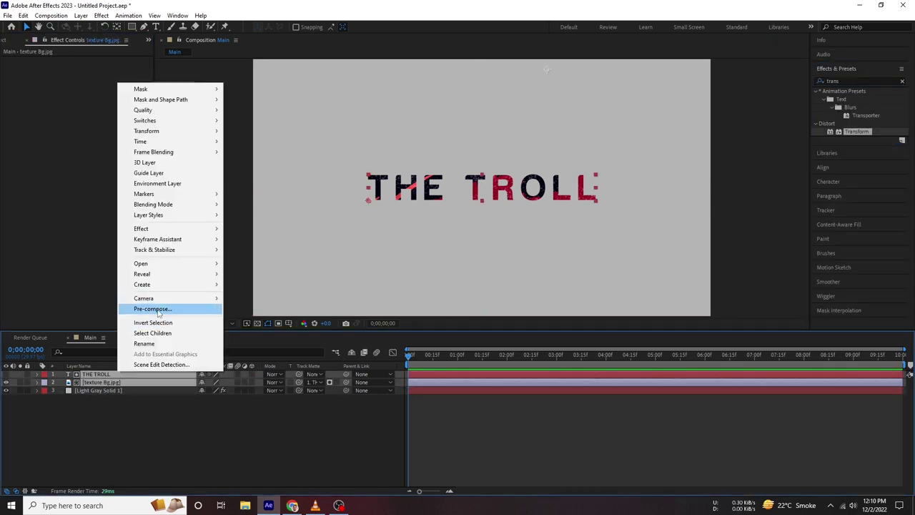
left_click(154, 309)
type("the troll")
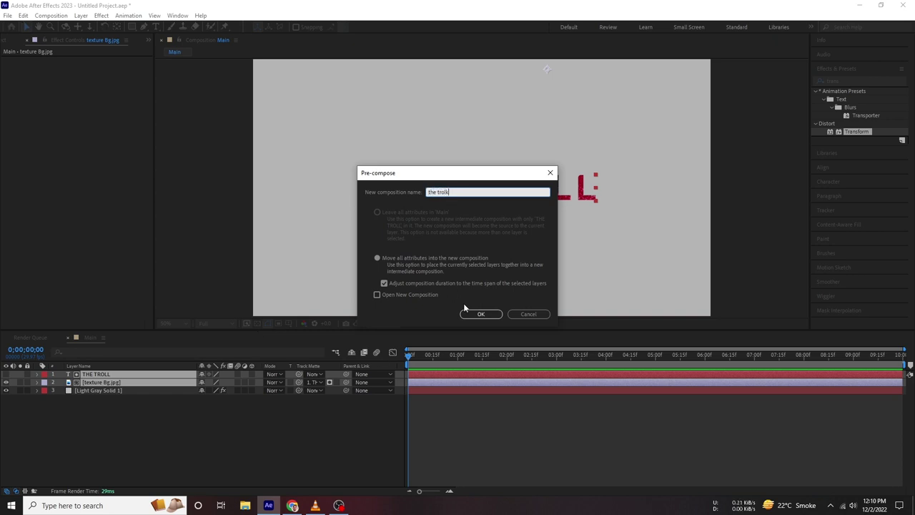
left_click(468, 314)
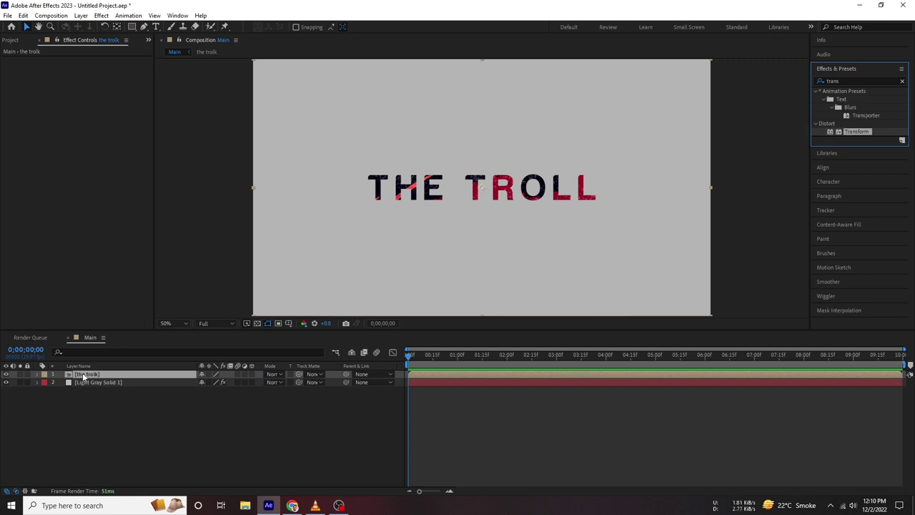
Apply Transform to the nested title, testing Scale and Rotation but leaving them unchanged
left_click_drag(84, 382, 85, 375)
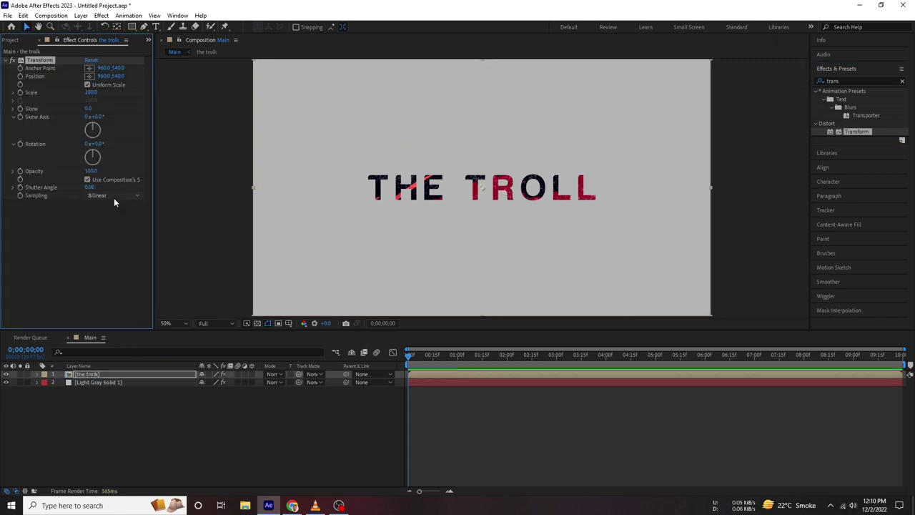
mouse_move(92, 94)
left_mouse_down()
mouse_move(85, 108)
mouse_move(98, 120)
left_mouse_up()
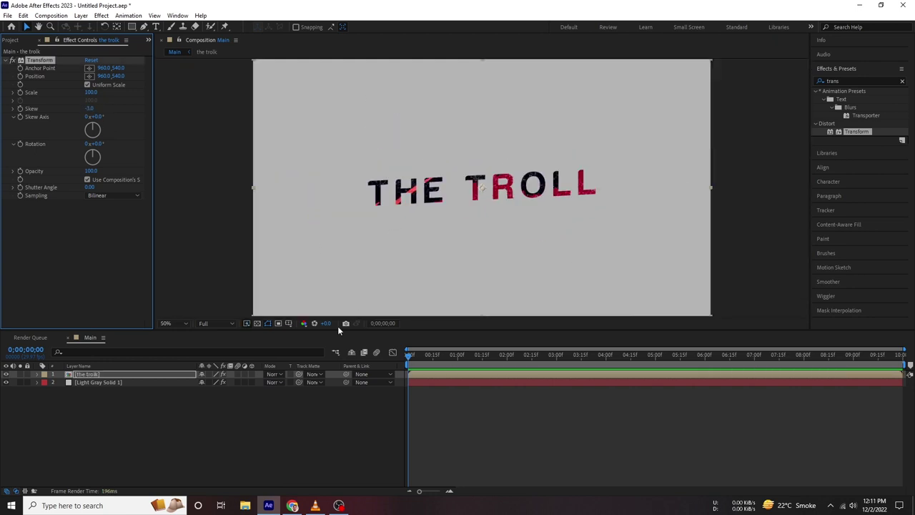
left_click(240, 291)
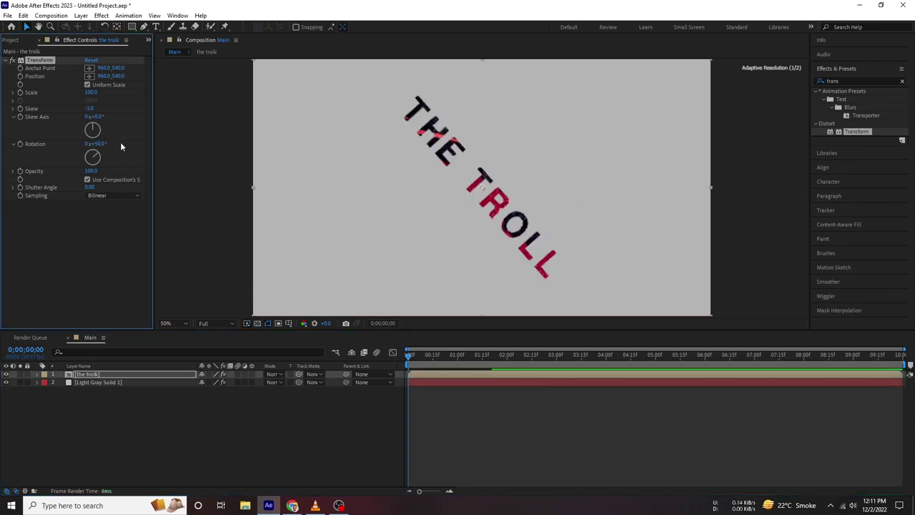
left_click_drag(100, 152, 114, 164)
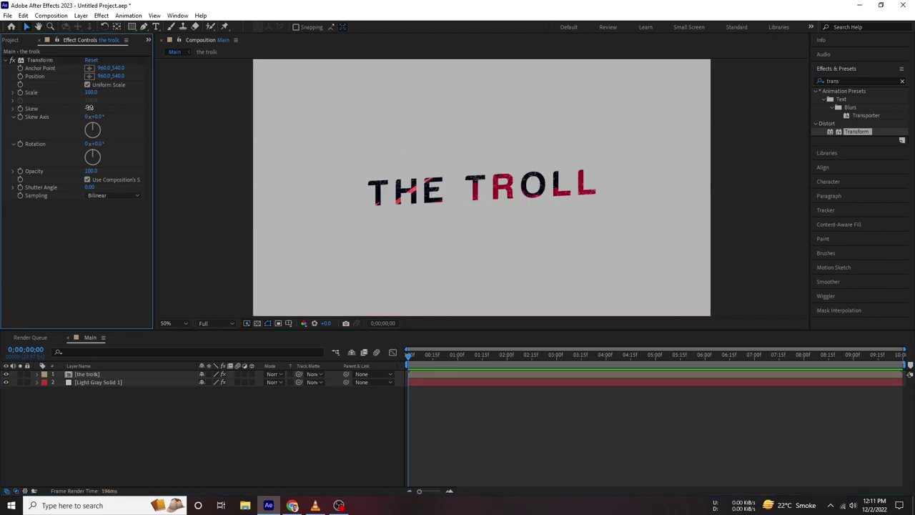
Set the Transform Skew to -3.0, keeping Opacity at 100
type("5")
key("Return")
left_click(91, 108)
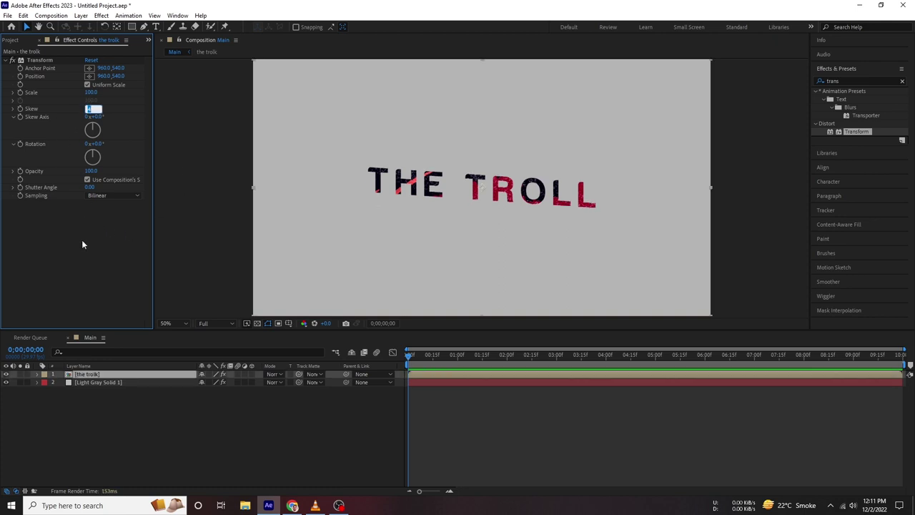
type("-3")
key("Return")
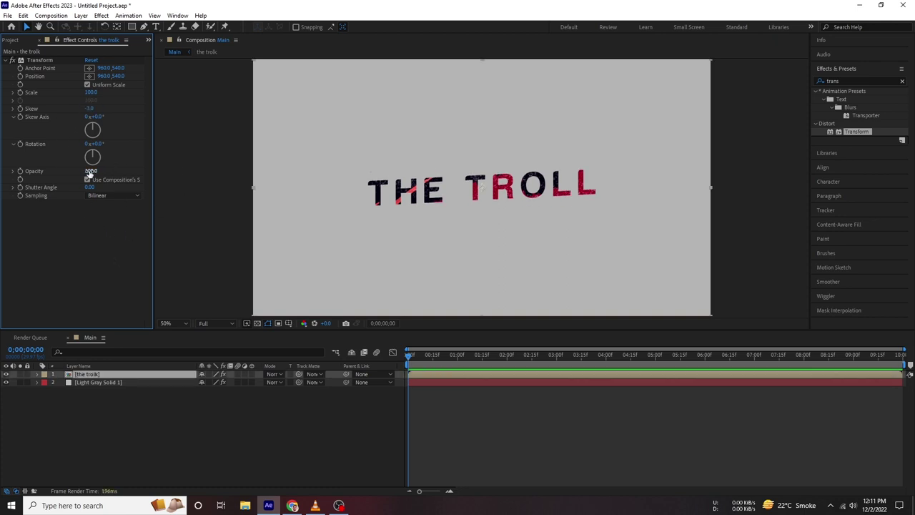
type("0")
key("Return")
left_click(113, 232)
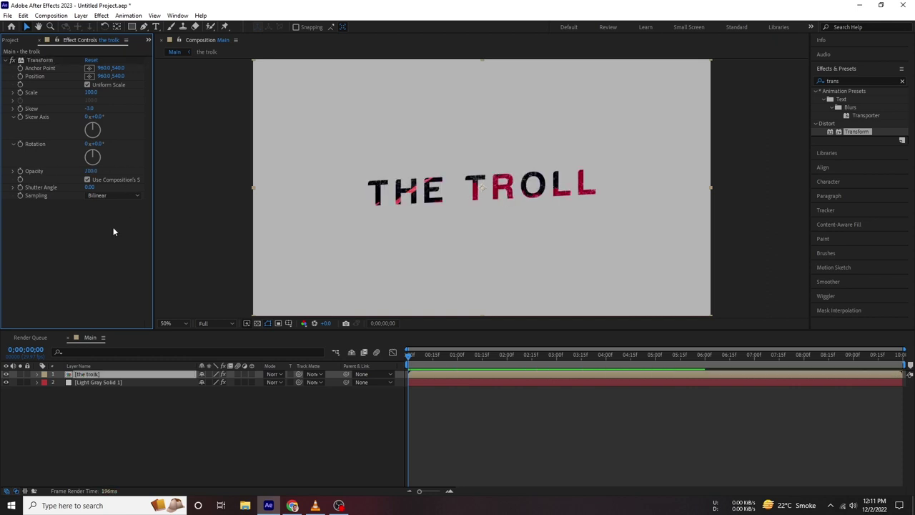
left_click(368, 352)
Keyframe Position so the title slides from off-frame left to centre by 0;26
key("p")
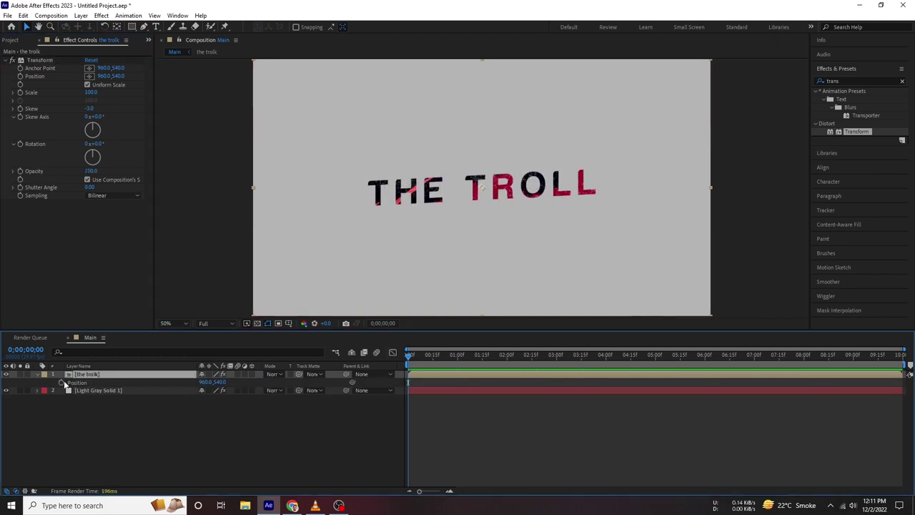
left_click(62, 383)
left_click(207, 382)
key("Return")
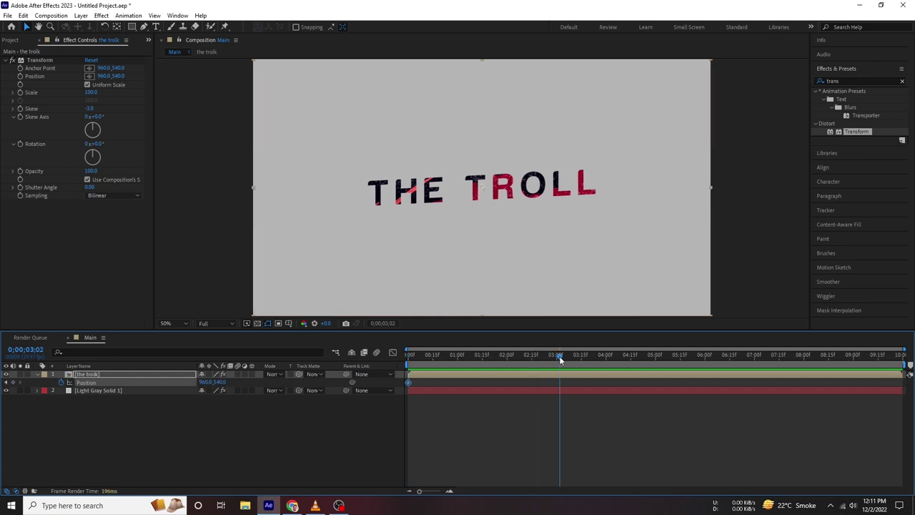
mouse_move(206, 382)
left_mouse_down()
mouse_move(118, 374)
mouse_move(150, 394)
left_mouse_up()
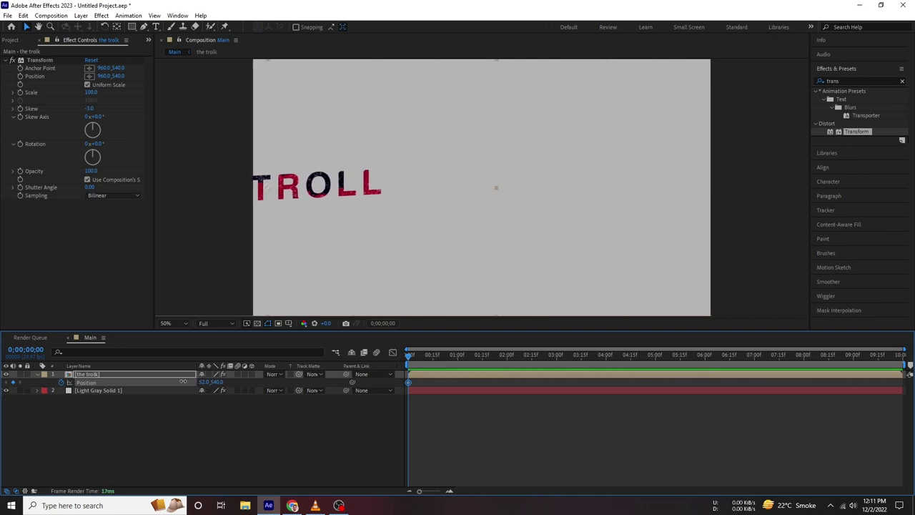
left_click(530, 363)
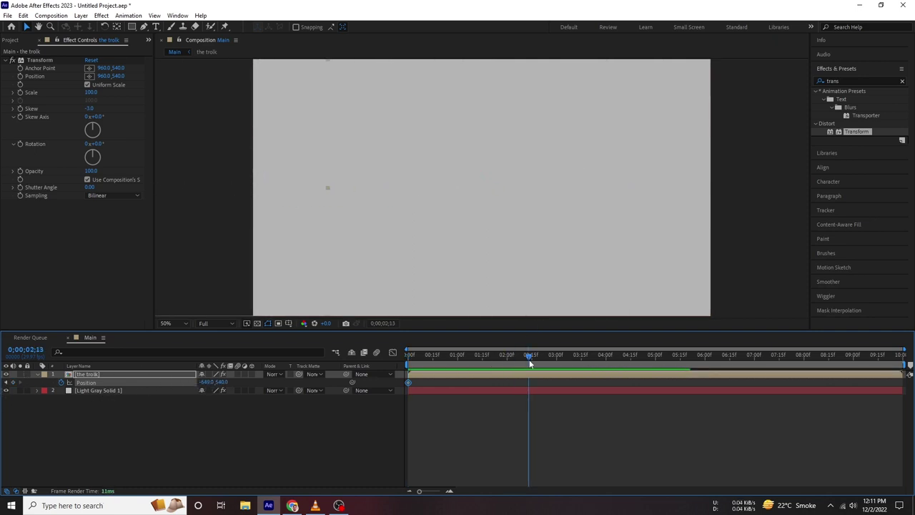
key("Return")
left_click_drag(439, 353, 292, 362)
key("space")
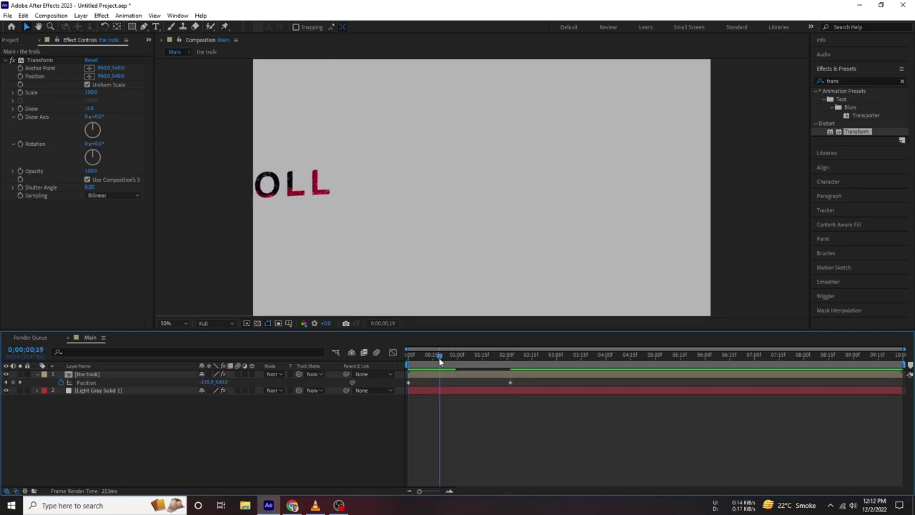
left_click_drag(510, 382, 451, 382)
left_click_drag(410, 355, 420, 370)
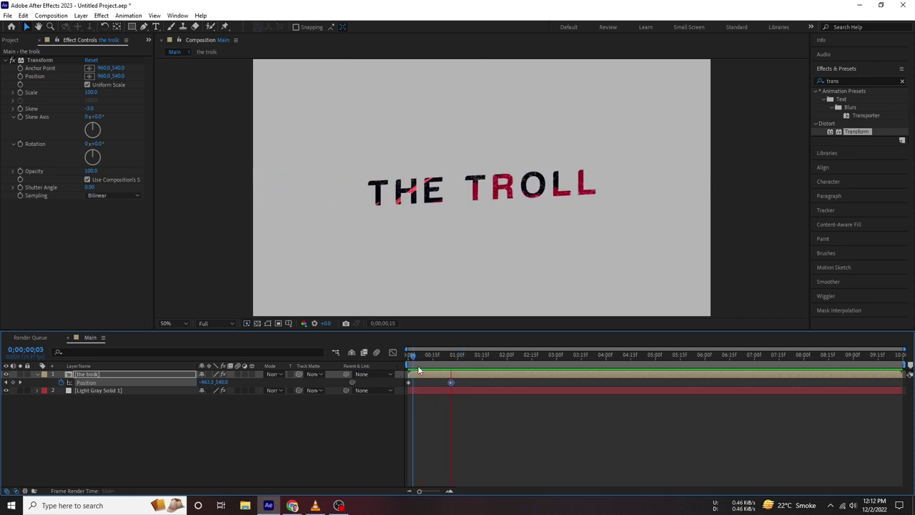
key("space")
Curve the motion path downward and lower the start point, landing at 960,540
scroll(241, 209, "down", 2)
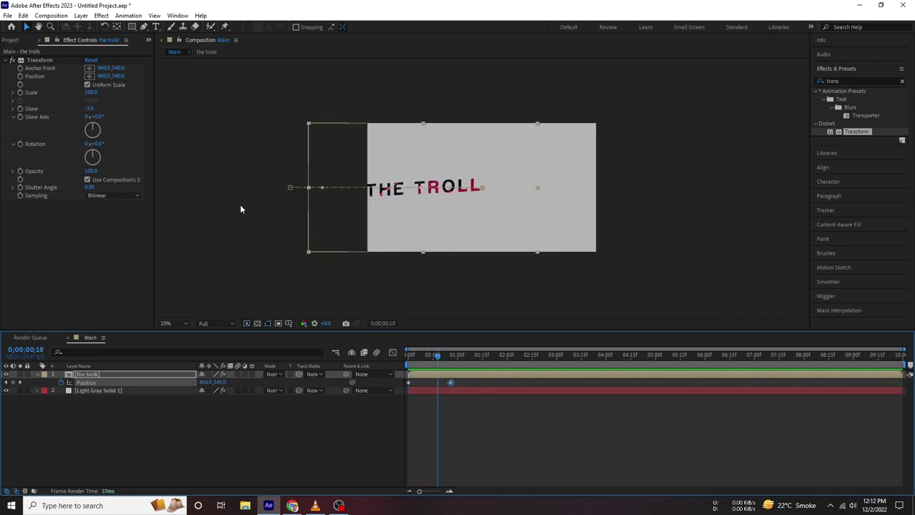
left_click(293, 191)
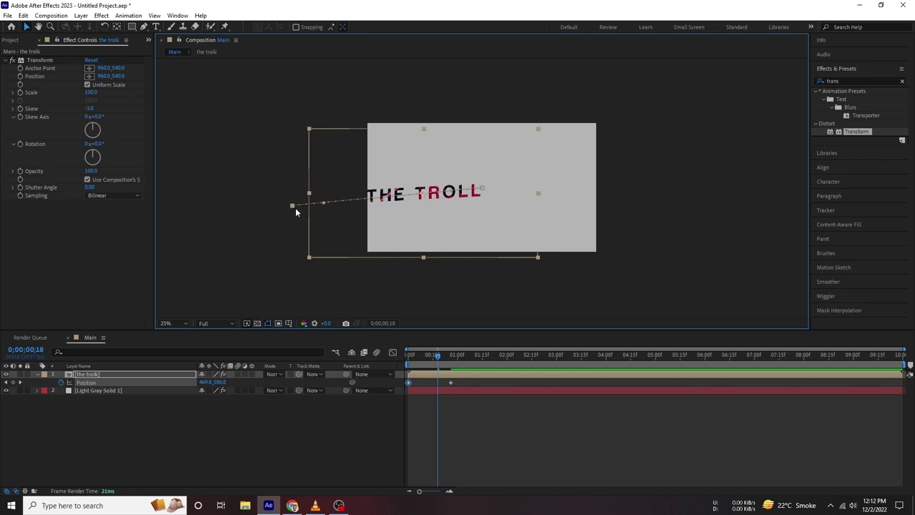
left_click_drag(322, 188, 348, 271)
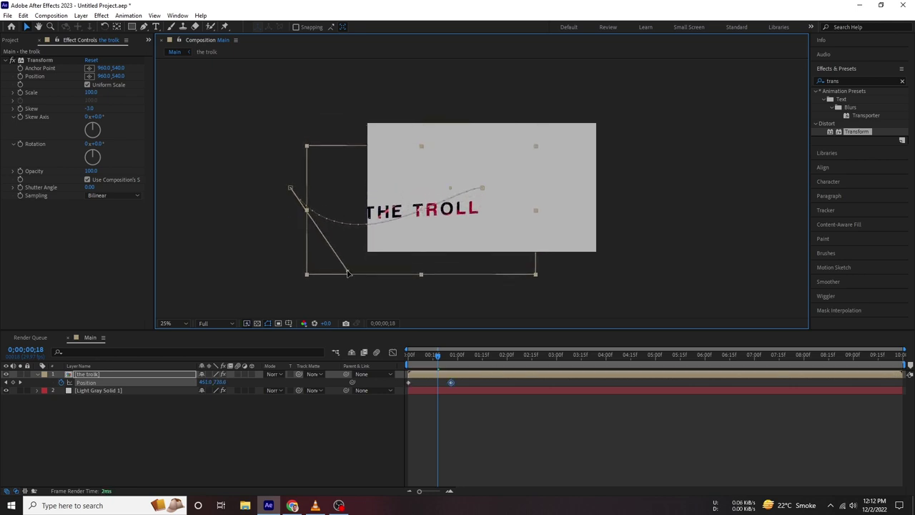
key("Home")
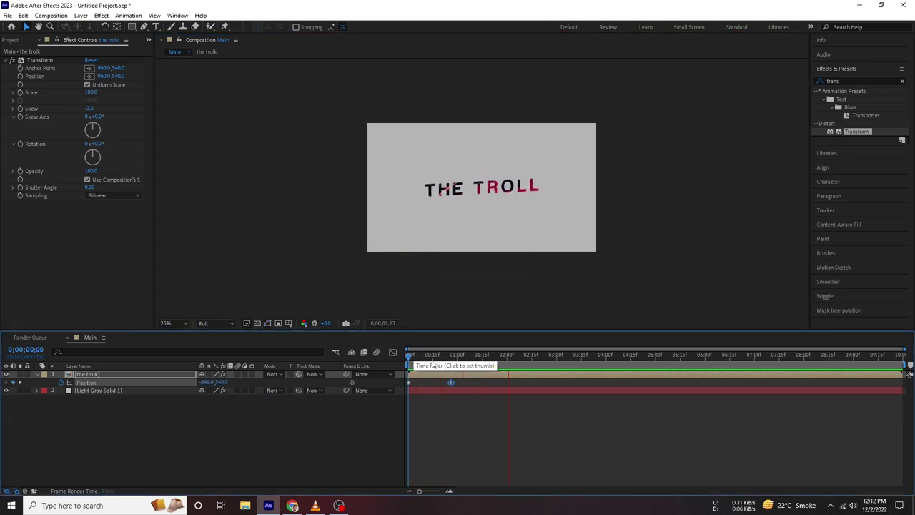
left_click(453, 366)
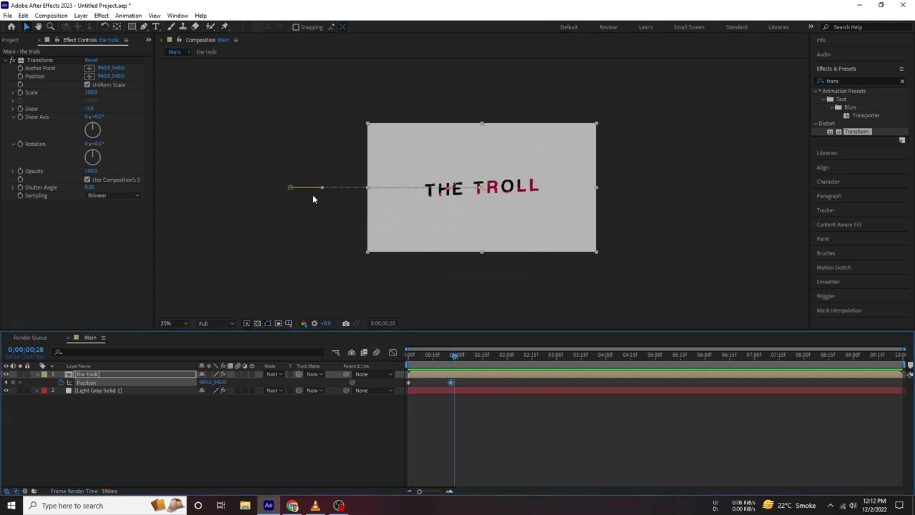
left_click_drag(290, 187, 295, 239)
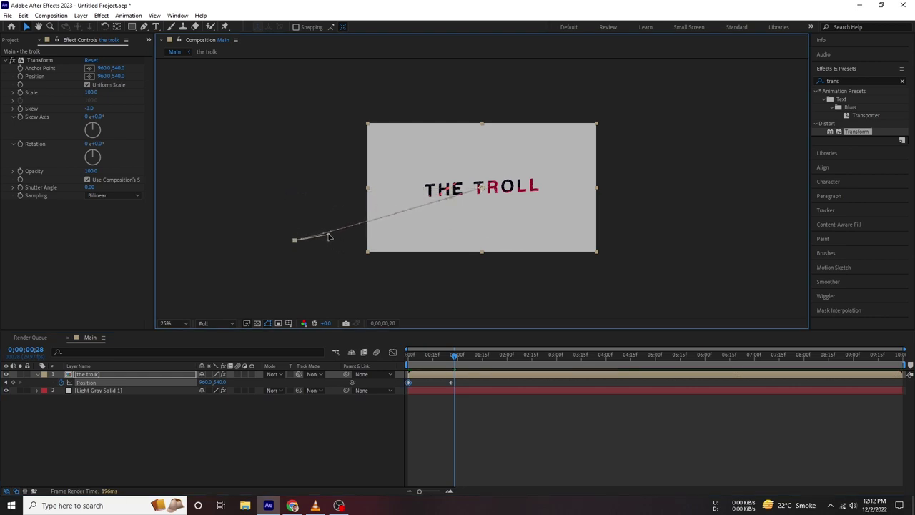
left_click(424, 358)
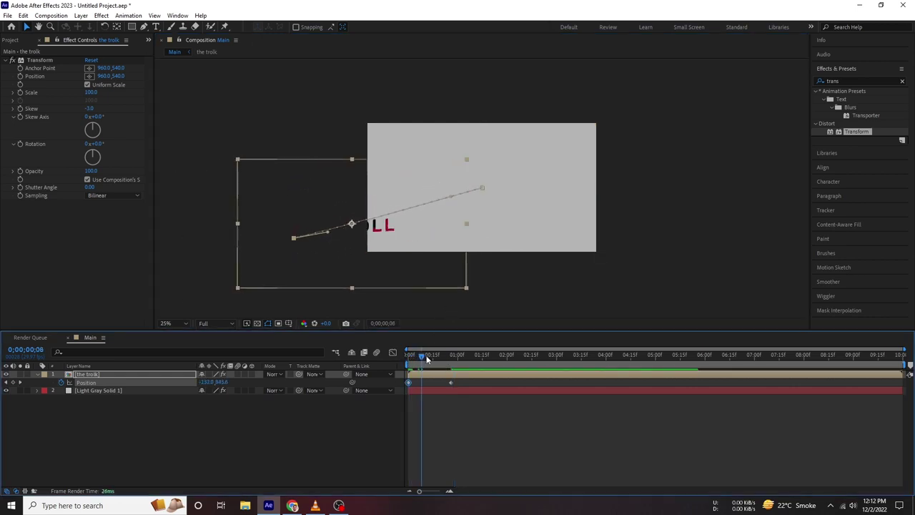
left_click_drag(424, 359, 451, 358)
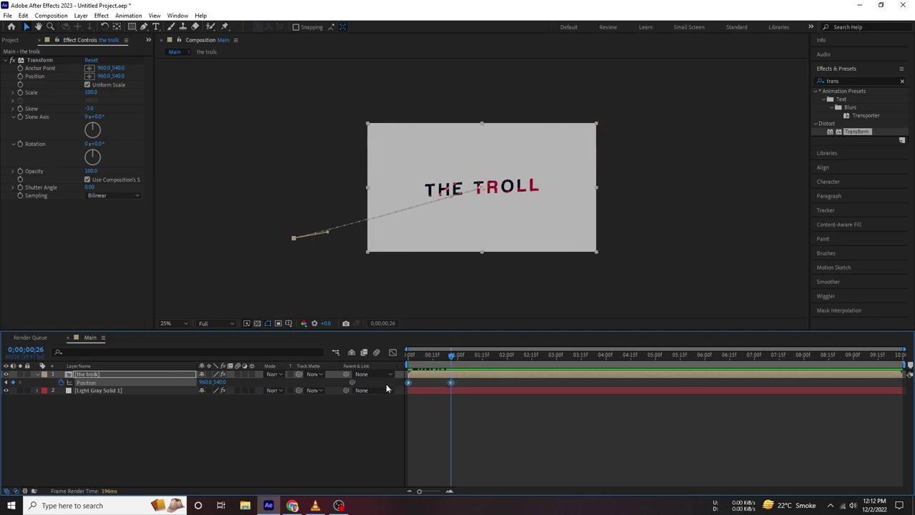
Easy-ease both Position keyframes and shape the speed graph for a fast start
key("F9")
left_click(392, 352)
mouse_move(501, 430)
left_mouse_down()
mouse_move(404, 474)
mouse_move(417, 467)
left_mouse_up()
key("space")
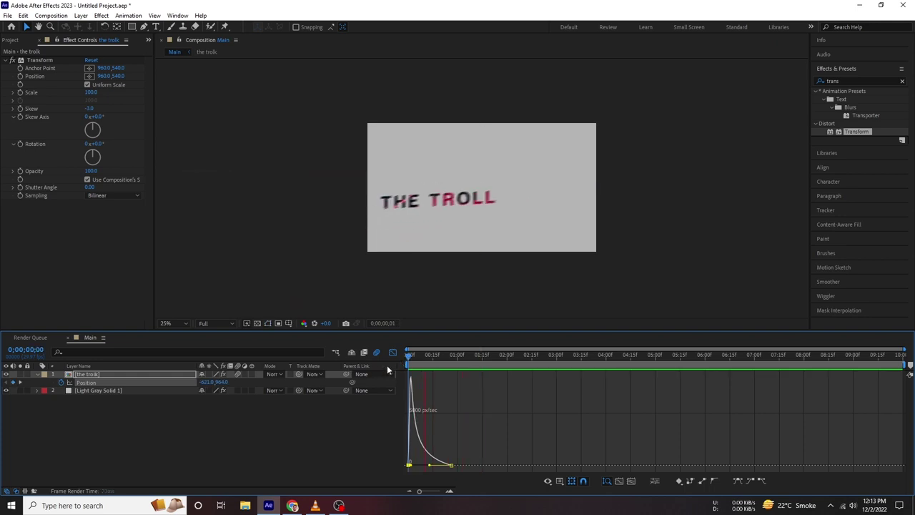
Close the Graph Editor and preview the slide-in at Quarter resolution
left_click(392, 354)
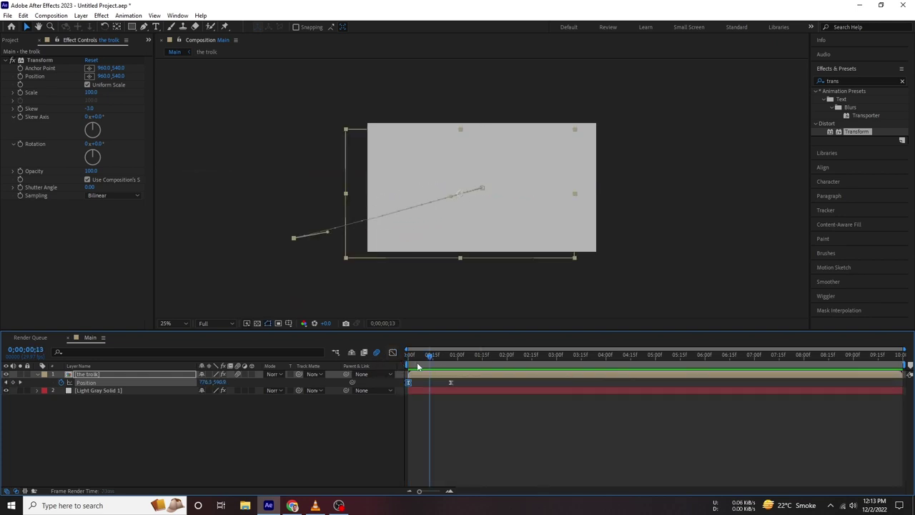
left_click(215, 323)
left_click(214, 377)
key("period")
key("period")
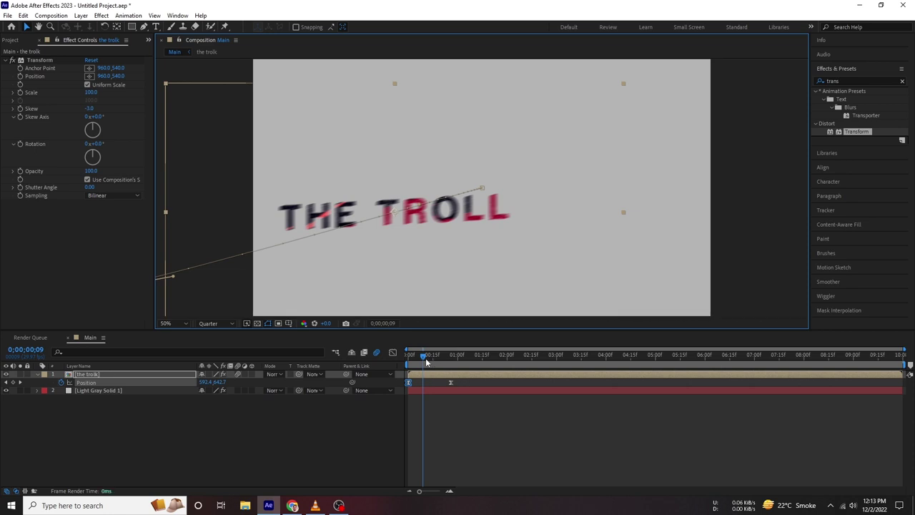
key("space")
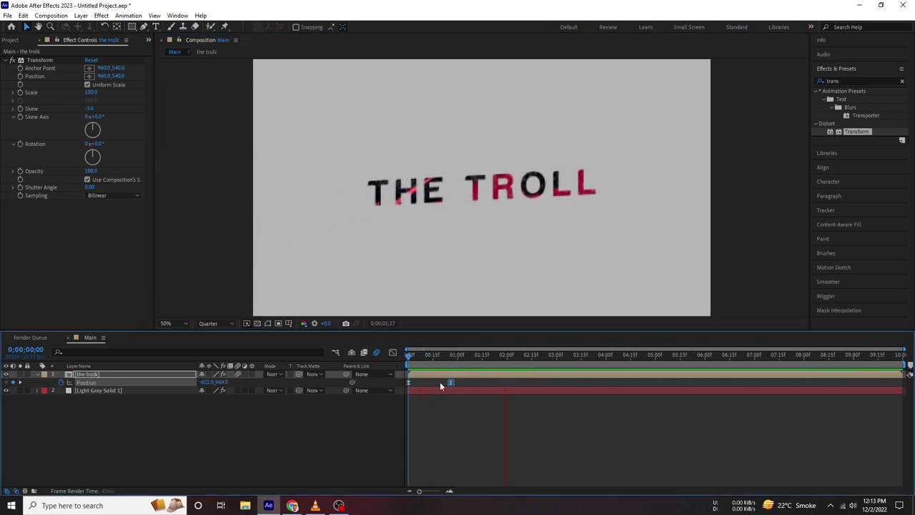
left_click(441, 355)
Move the end Position keyframe to about 0;29, then try a Skew Axis of 22°
left_click_drag(451, 383, 437, 382)
key("space")
left_click(447, 357)
left_click_drag(450, 358, 457, 384)
key("Home")
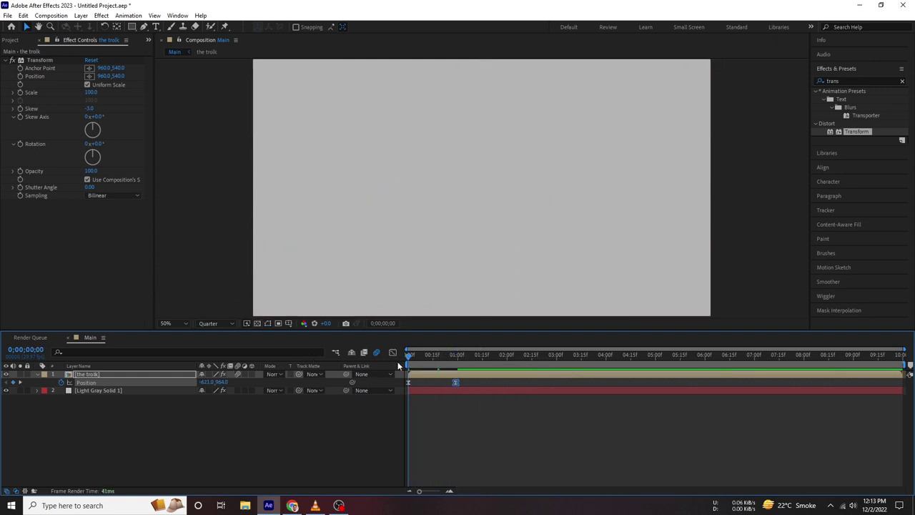
left_click_drag(430, 353, 469, 354)
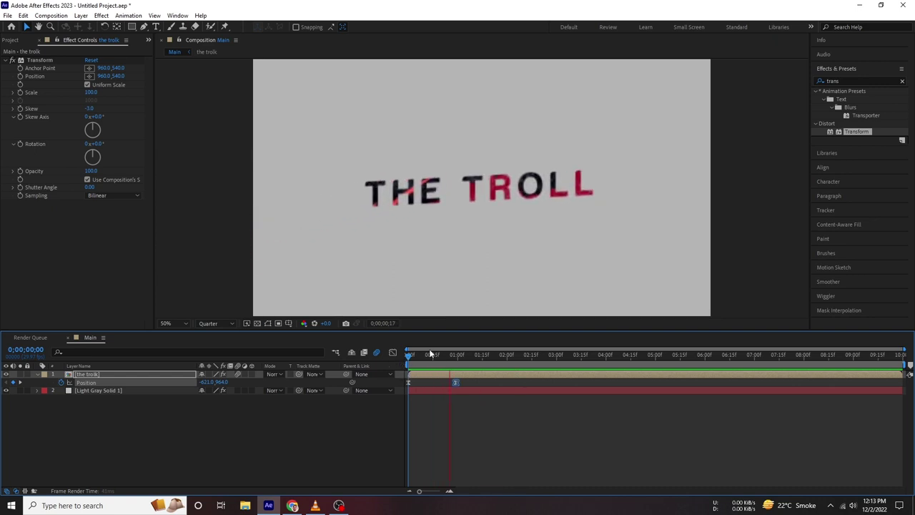
left_click_drag(95, 116, 109, 117)
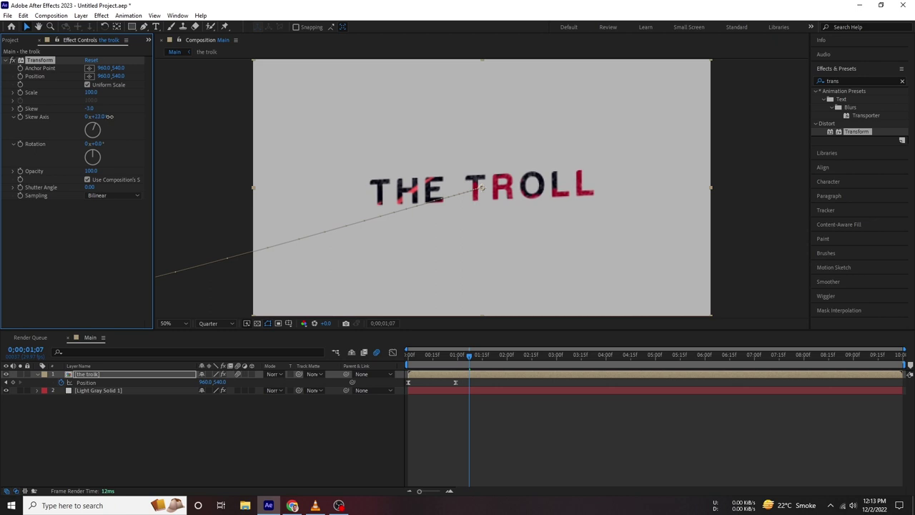
Keyframe Skew Axis from 0° to 38.0° by about 2 seconds and preview it
key("ctrl+z")
left_click(431, 357)
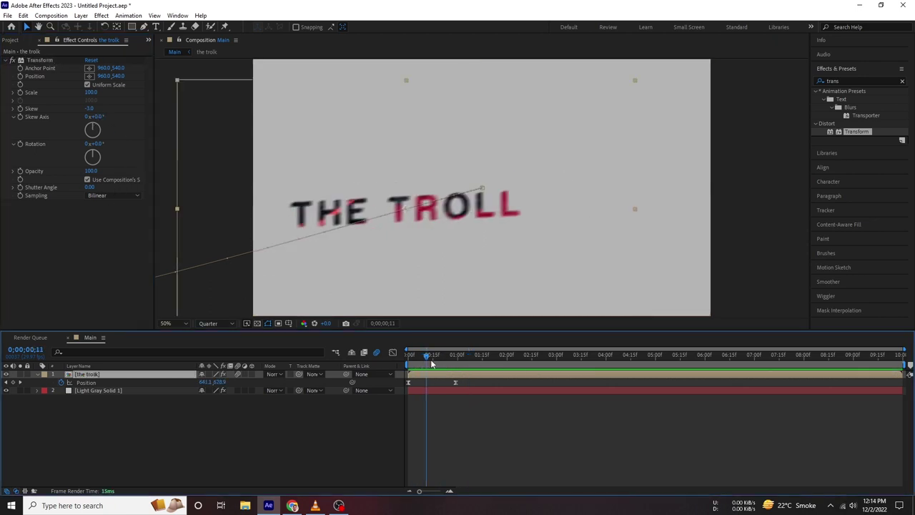
left_click(24, 122)
left_click_drag(431, 355, 508, 357)
mouse_move(96, 116)
left_mouse_down()
mouse_move(69, 116)
mouse_move(114, 117)
mouse_move(164, 153)
left_mouse_up()
key("space")
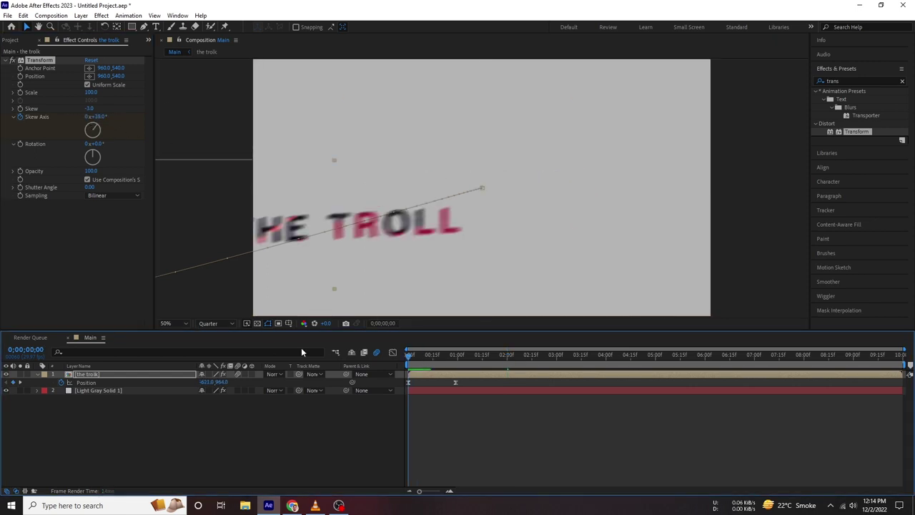
Move the later Skew Axis keyframe to about 3;04 and preview
key("u")
left_click(430, 391)
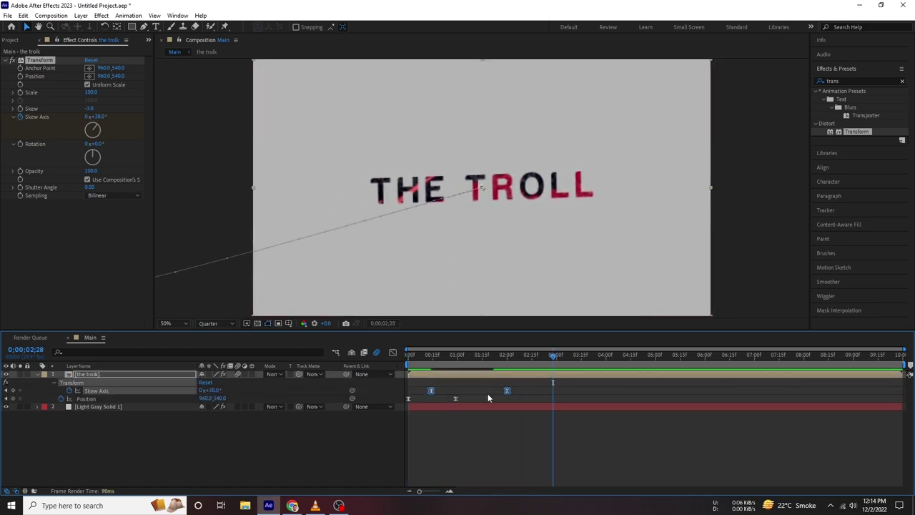
left_click_drag(507, 390, 561, 391)
key("space")
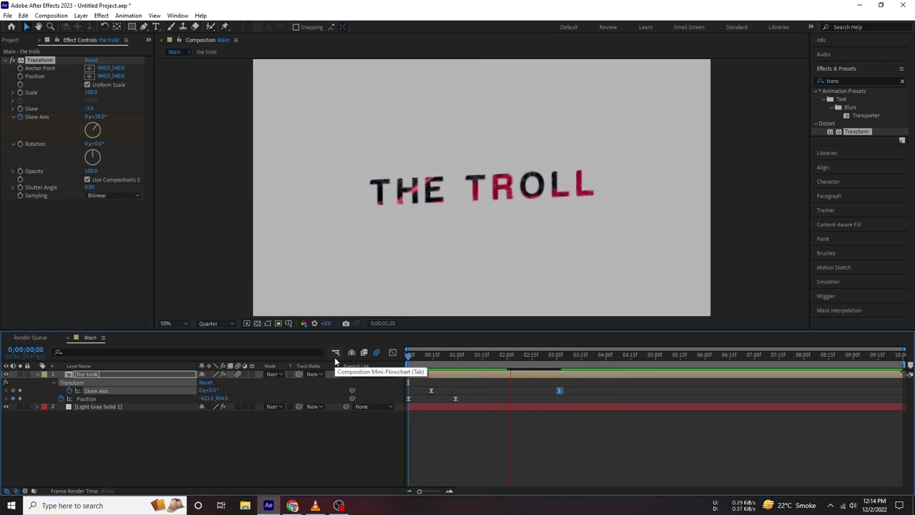
Set the preview resolution to Half and stop playback around two seconds
left_click(215, 323)
left_click(211, 346)
left_click(215, 324)
left_click(211, 356)
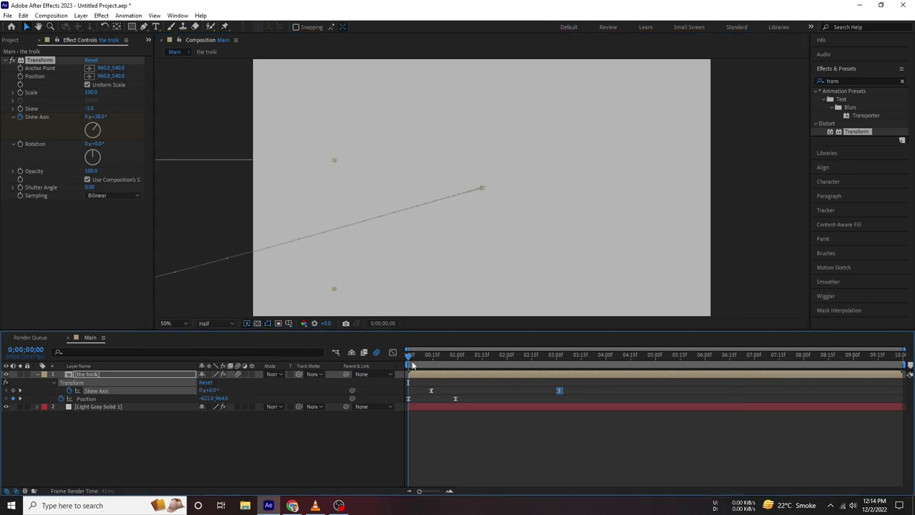
left_click(412, 358)
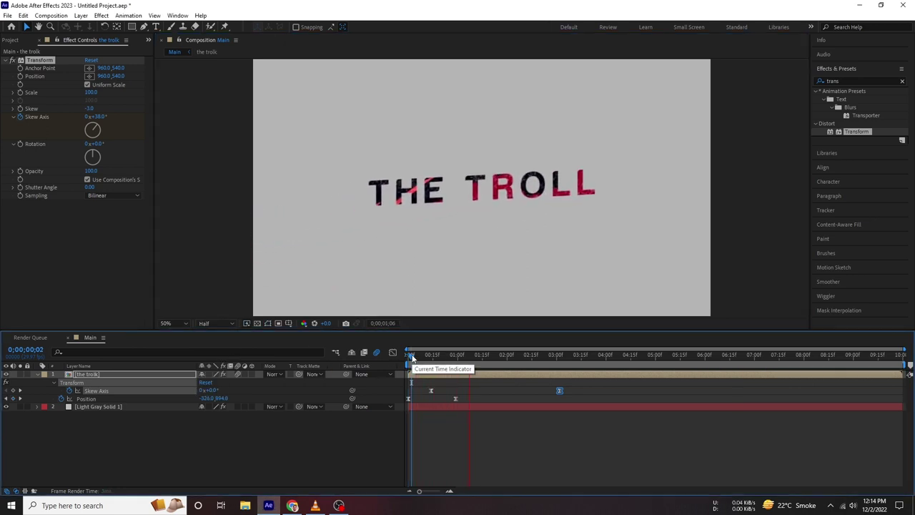
left_click(37, 374)
left_click(522, 358)
left_click_drag(523, 359, 525, 358)
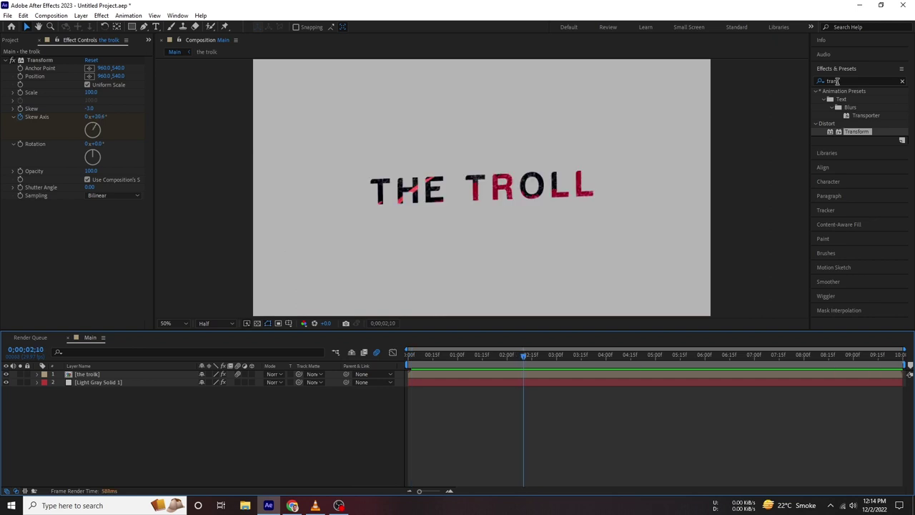
Search 'cc pix' in Effects & Presets and apply CC Pixel Polly to the title layer
double_click(881, 80)
key("BackSpace")
type("cc pix")
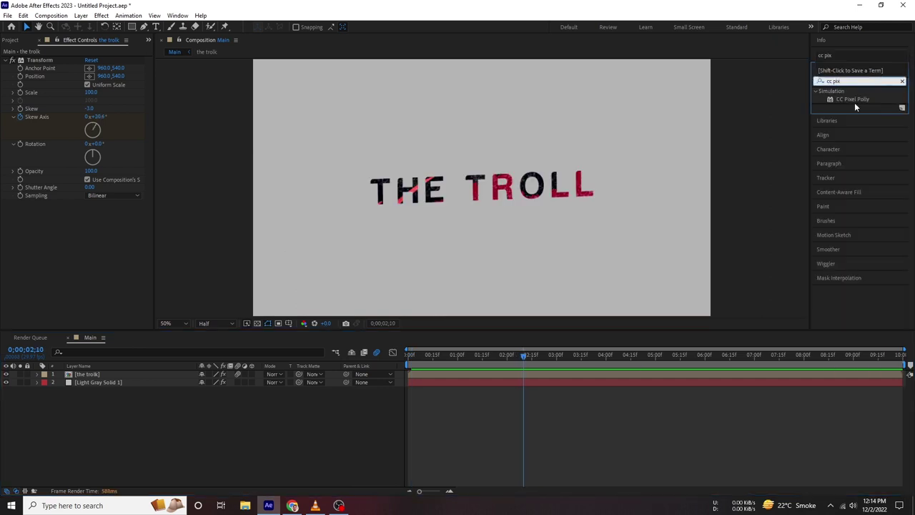
double_click(852, 99)
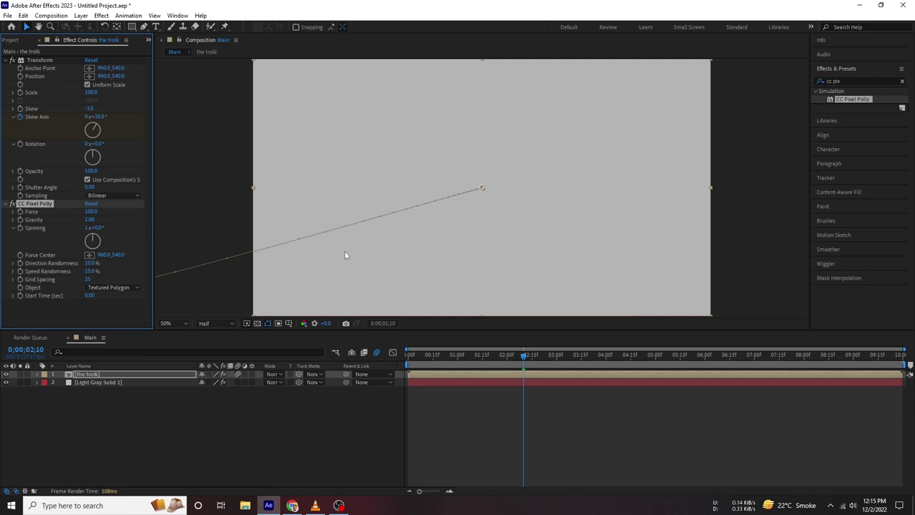
At 0;00;02;04, set Pixel Polly Force to 4 and Gravity to 0
left_click(512, 358)
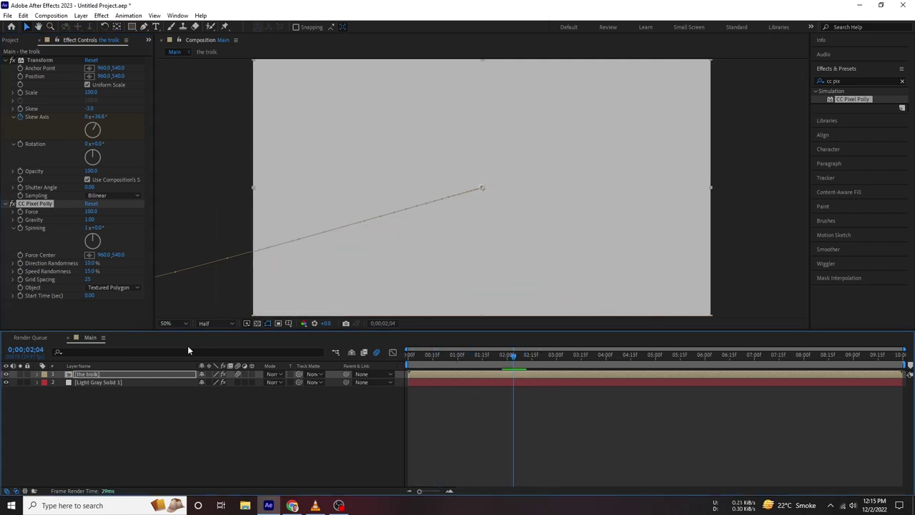
left_click(89, 212)
type("4")
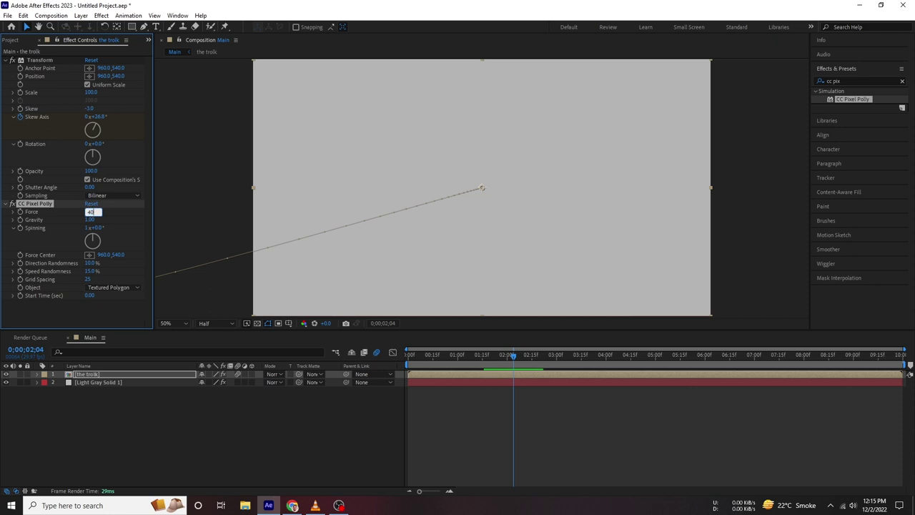
left_click(132, 216)
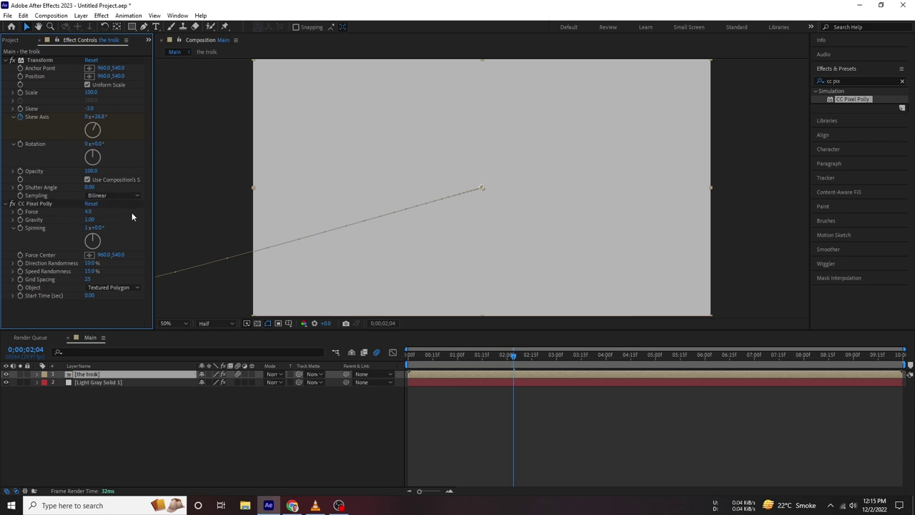
type("0")
key("Return")
Set Spinning to 19°, Speed Randomness 90% and Grid Spacing 20, then adjust the Start Time
key("Tab")
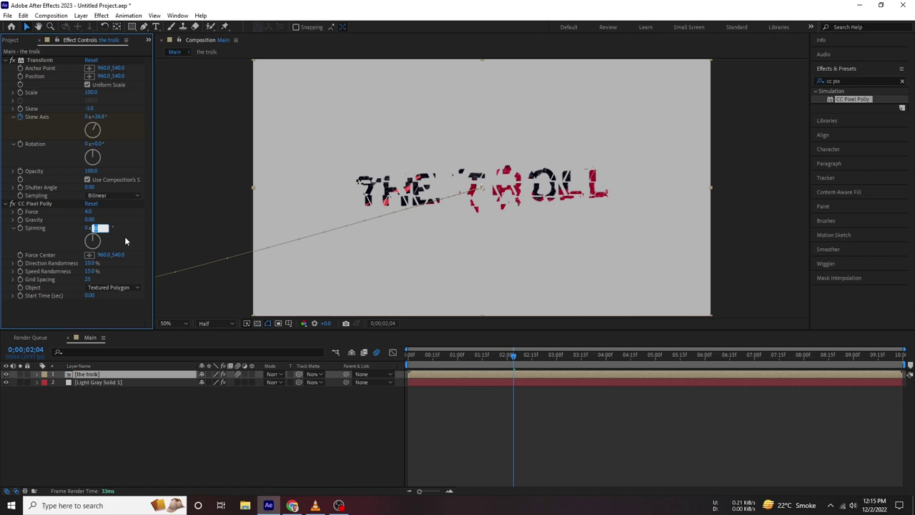
type("19")
key("Return")
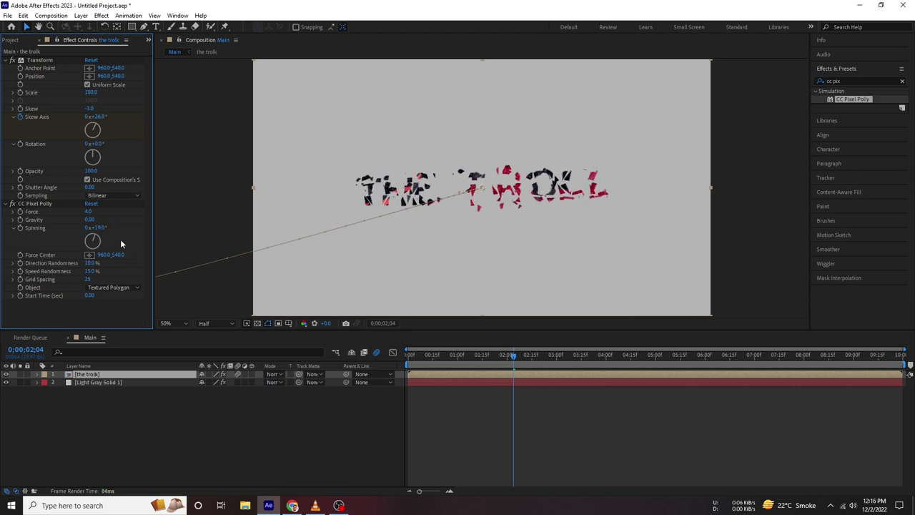
type("15")
key("Return")
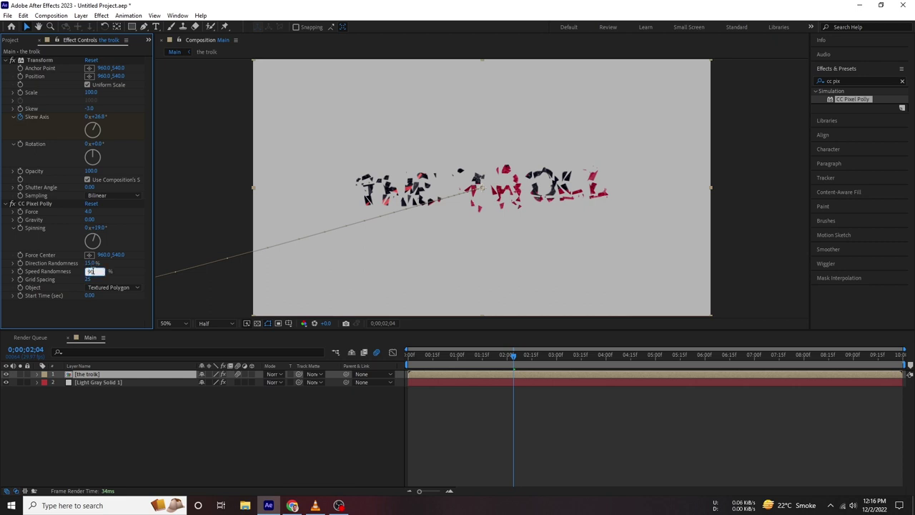
key("Return")
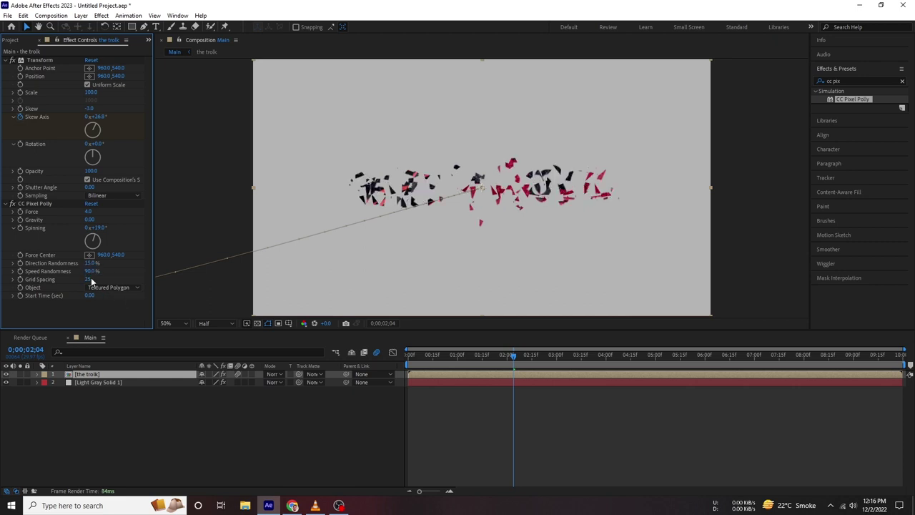
type("2")
key("Return")
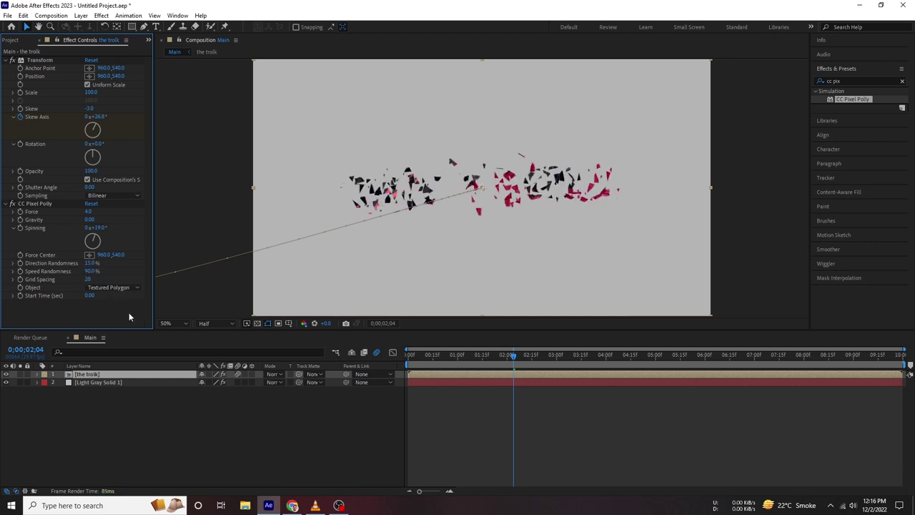
left_click_drag(90, 294, 115, 294)
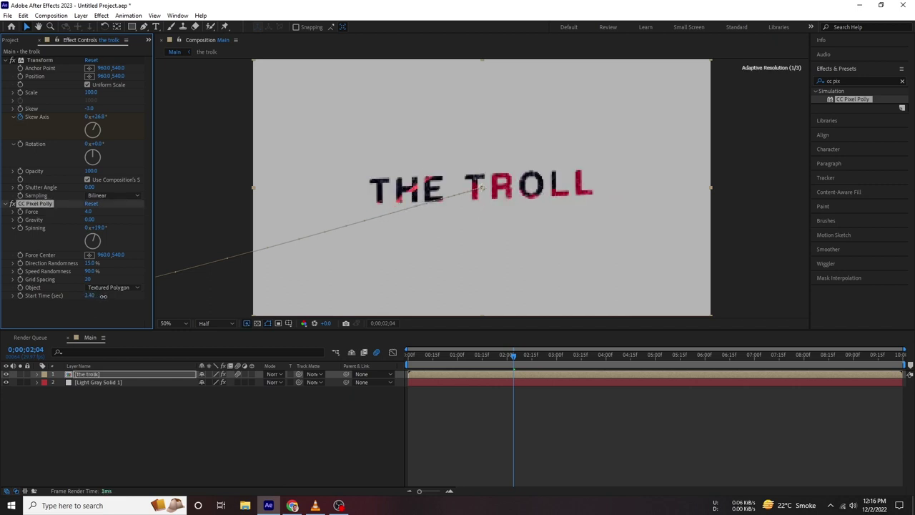
Try a 2.00 s shatter Start Time and scrub the timeline to check it
left_click(475, 354)
left_click_drag(449, 355, 481, 357)
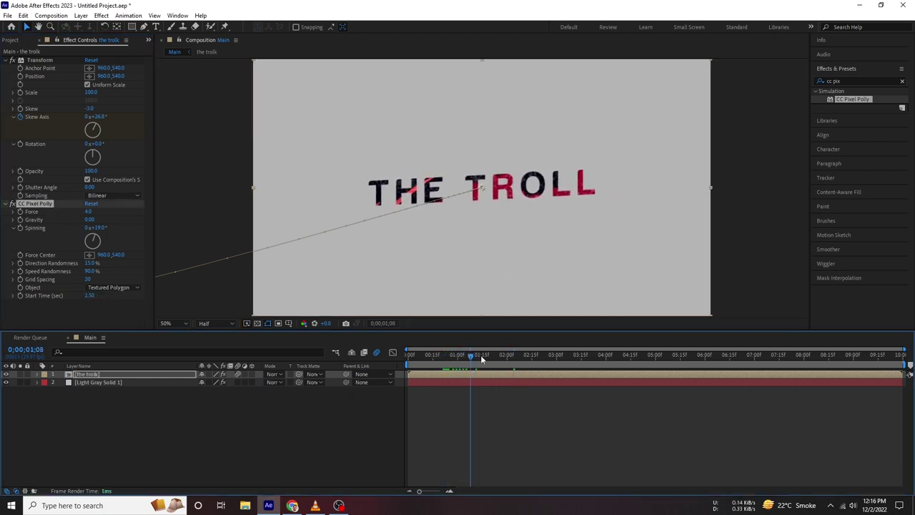
left_click_drag(91, 297, 94, 296)
left_click(127, 324)
left_click(408, 355)
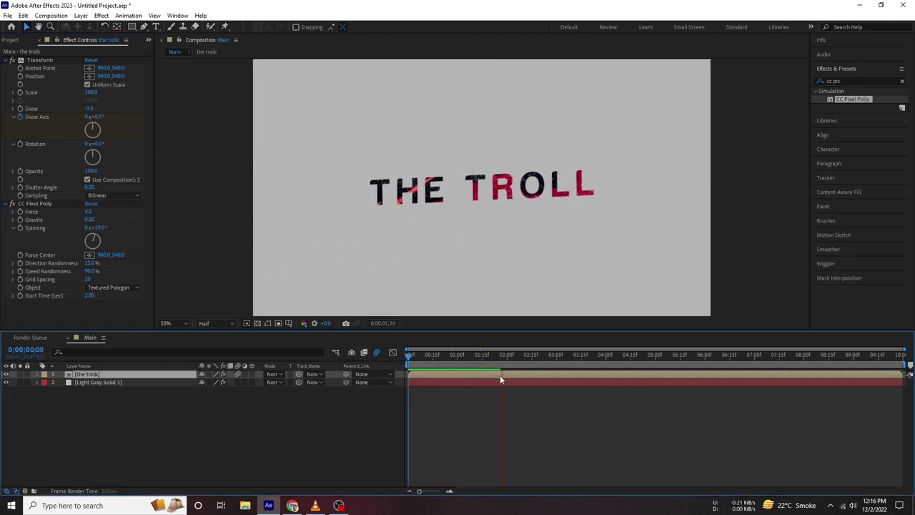
key("u")
left_click(444, 357)
left_click_drag(455, 357, 463, 359)
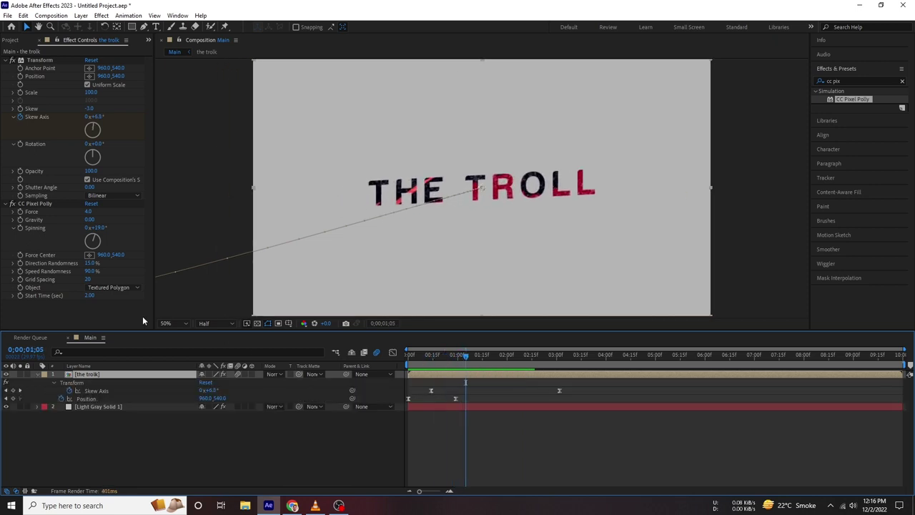
Enter a Start Time of 1.15 s and preview the shatter from the beginning
left_click(89, 296)
type("1")
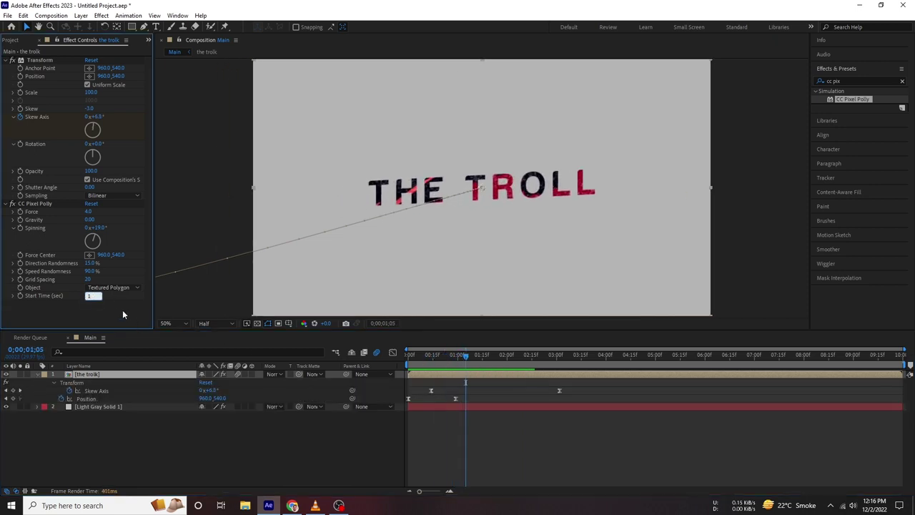
type(".15")
key("Return")
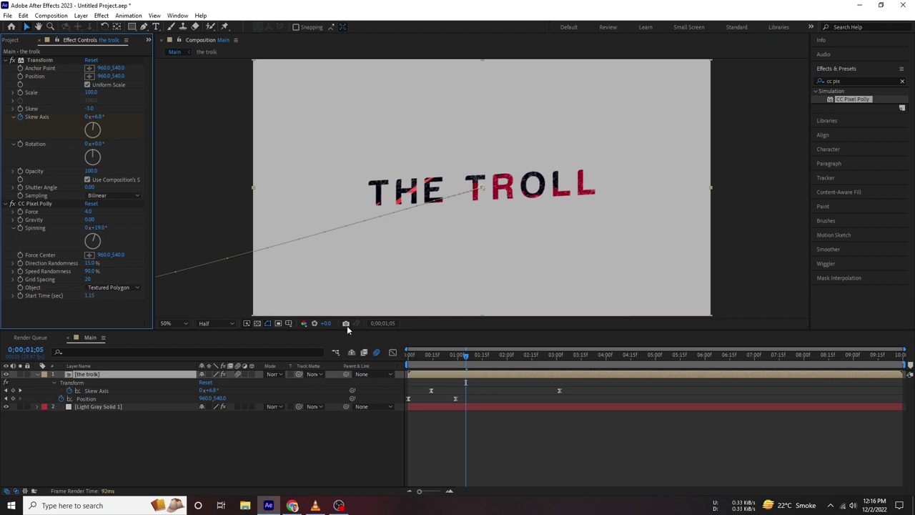
key("Home")
key("space")
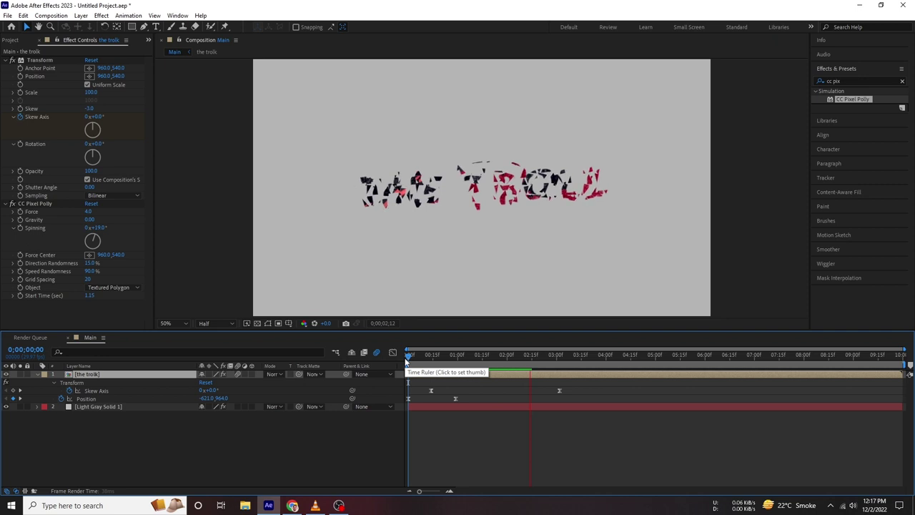
mouse_move(407, 362)
left_mouse_down()
mouse_move(474, 363)
mouse_move(462, 361)
left_mouse_up()
left_click(99, 432)
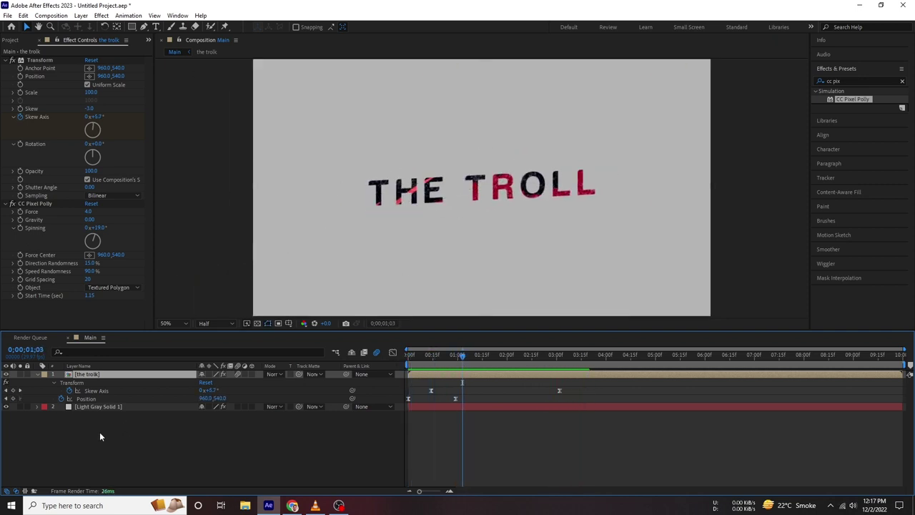
left_click(36, 374)
left_click(87, 374)
left_click(143, 27)
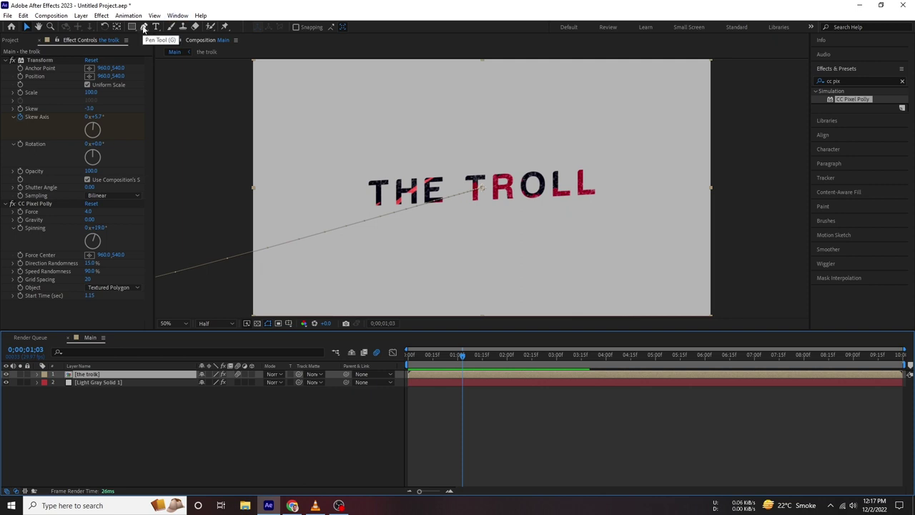
Close and reshape the first mask on the title, and set Mask 1's mode to None
left_click(544, 171)
left_click(544, 169)
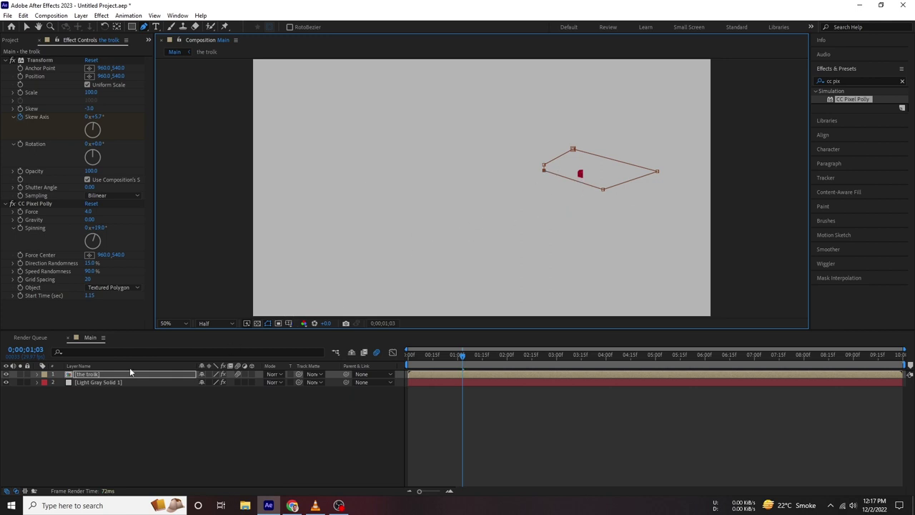
mouse_move(543, 170)
left_mouse_down()
mouse_move(537, 179)
mouse_move(554, 183)
left_mouse_up()
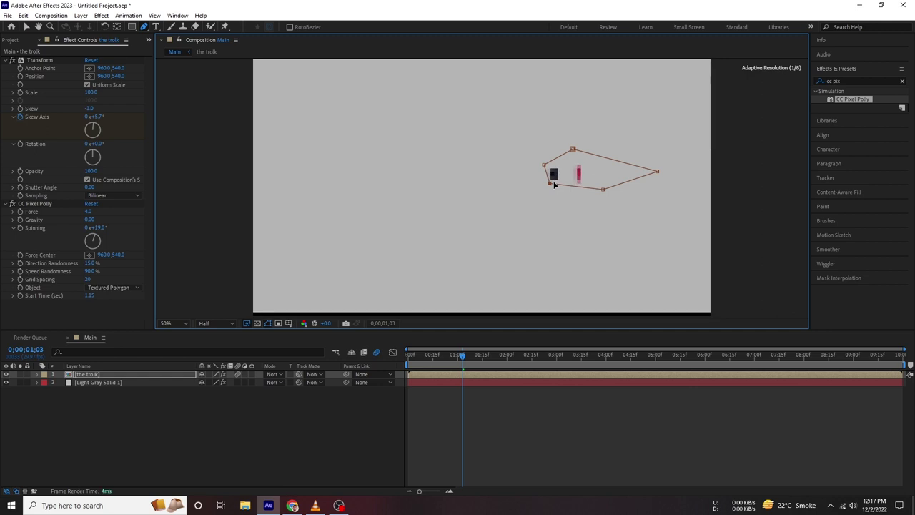
left_click(36, 374)
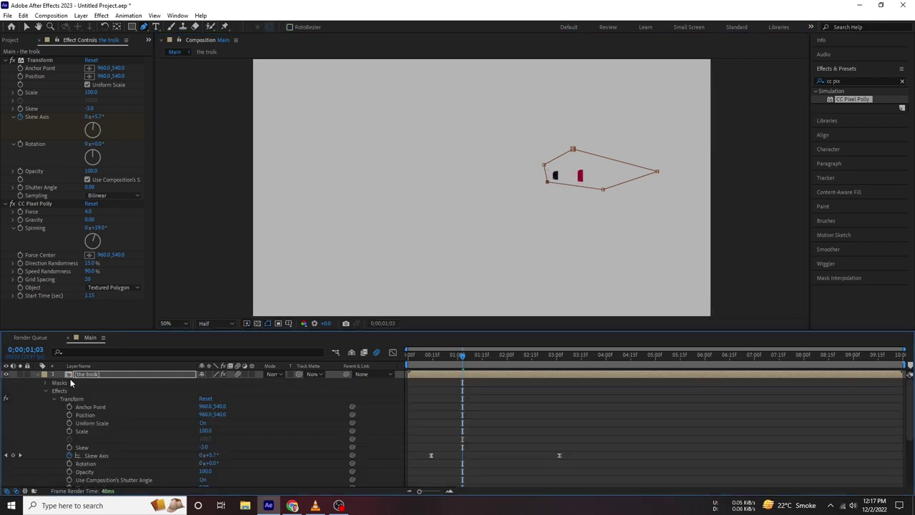
left_click(46, 390)
left_click(45, 382)
left_click(209, 389)
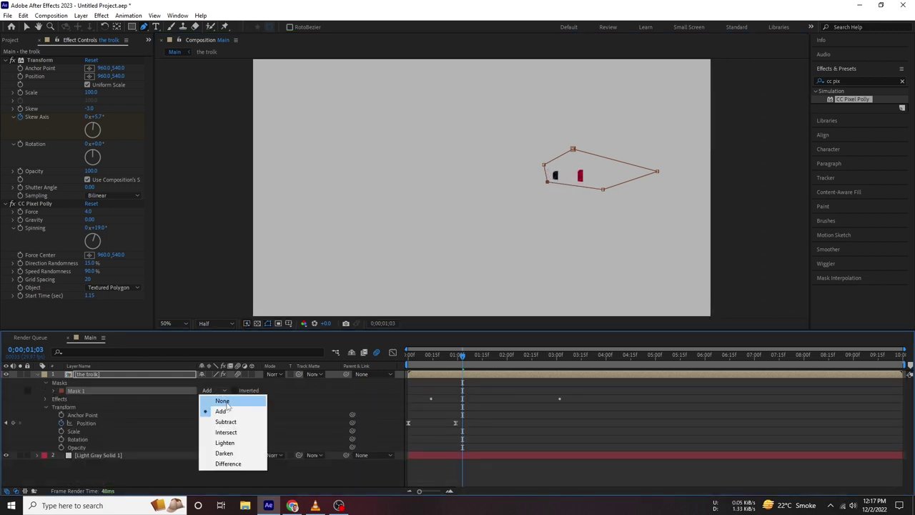
left_click(233, 395)
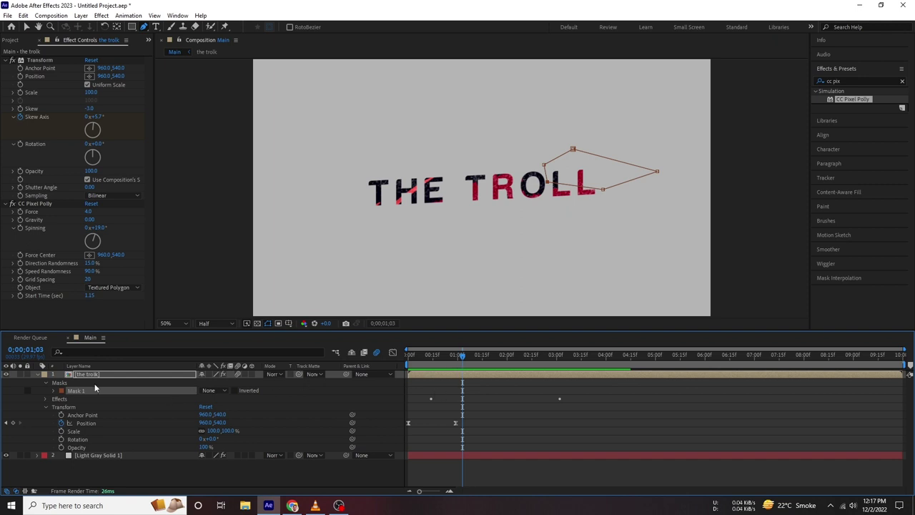
left_click(128, 374)
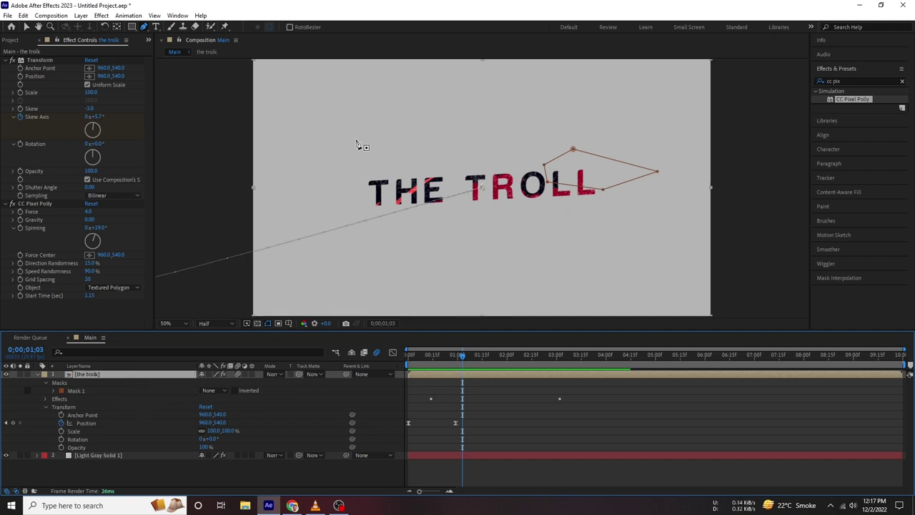
Draw a second polygon mask from the letter T around the right fragments
left_click(366, 191)
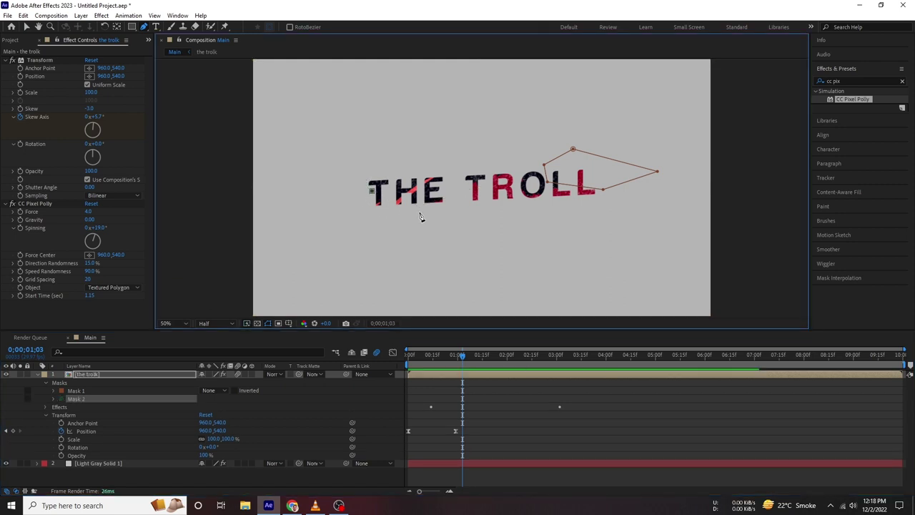
left_click_drag(417, 209, 418, 221)
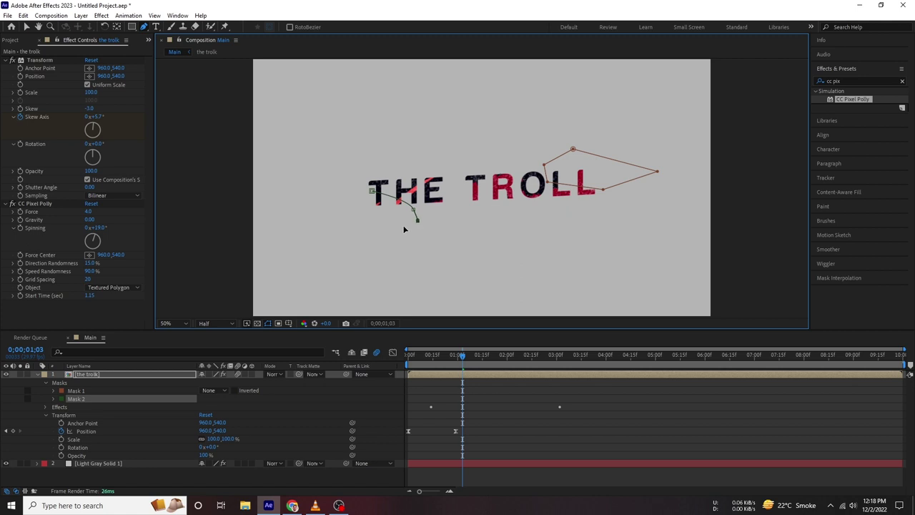
left_click(404, 225)
left_click(383, 221)
left_click(373, 192)
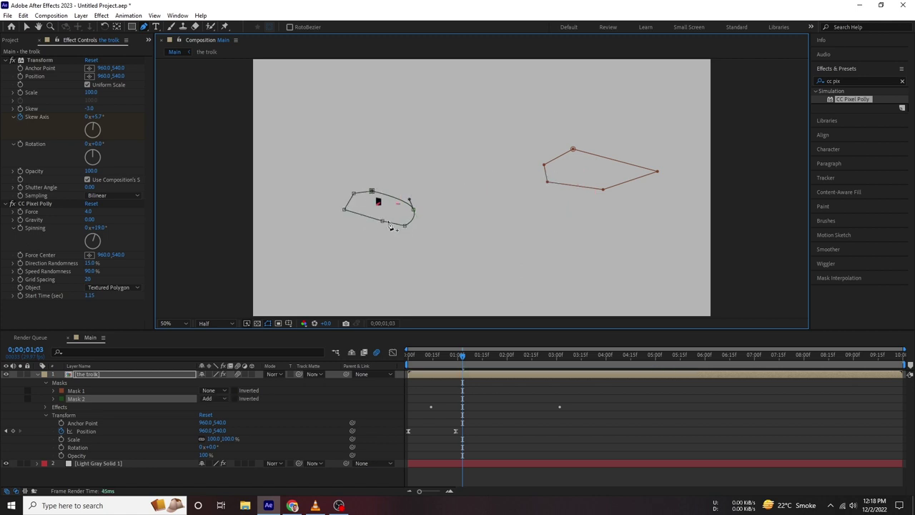
Set the mask mode to Add and preview the shatter animation
left_click(213, 398)
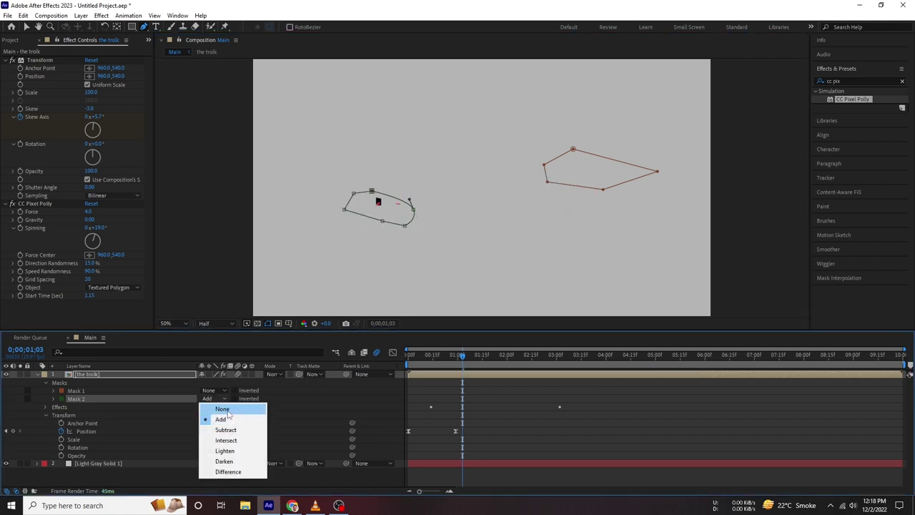
left_click(220, 419)
left_click(214, 398)
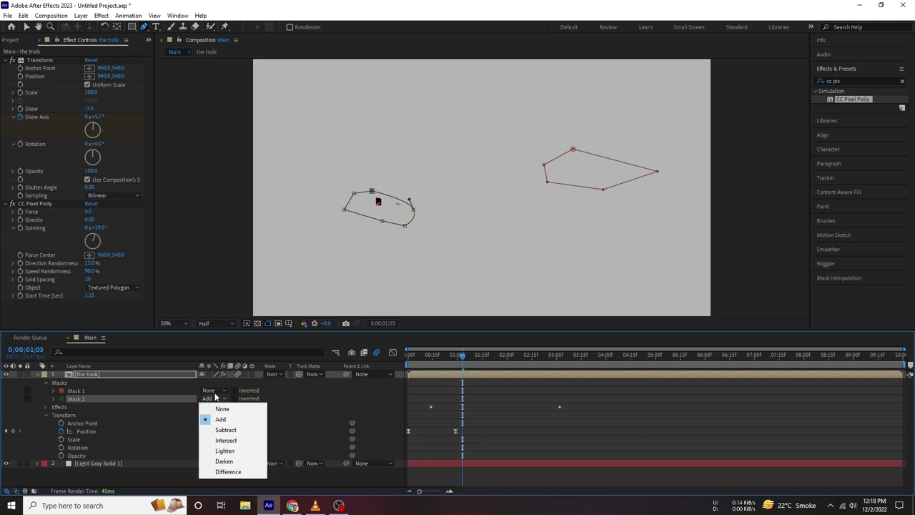
left_click(220, 419)
mouse_move(409, 356)
left_mouse_down()
mouse_move(576, 355)
mouse_move(427, 368)
left_mouse_up()
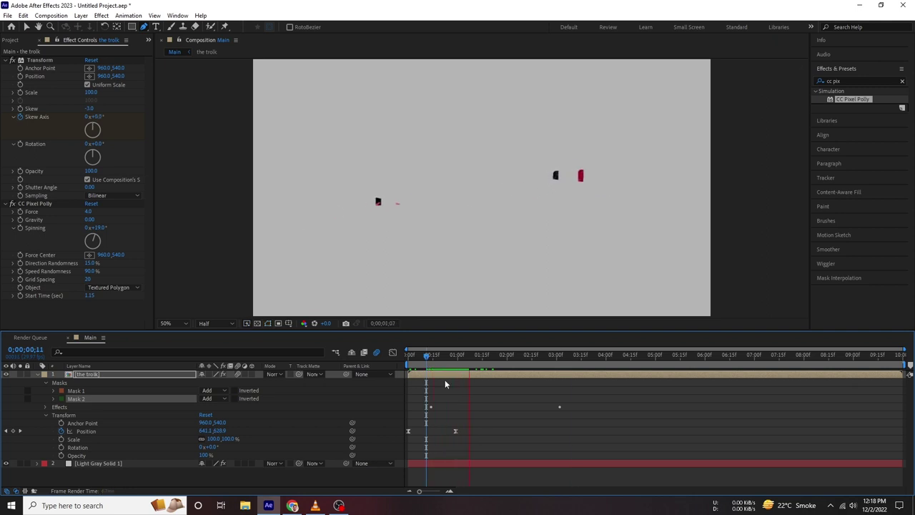
key("space")
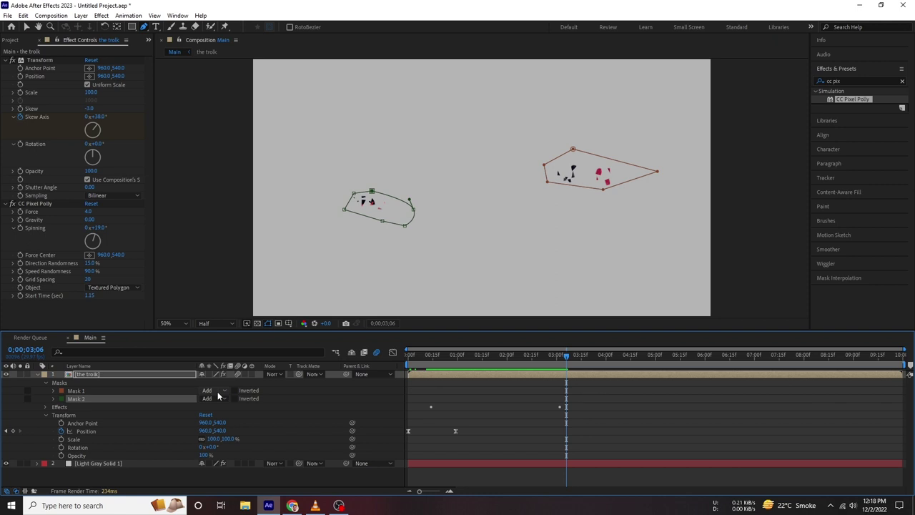
Duplicate the title layer and set both of the copy's masks to Subtract
left_click(36, 375)
left_click(105, 378)
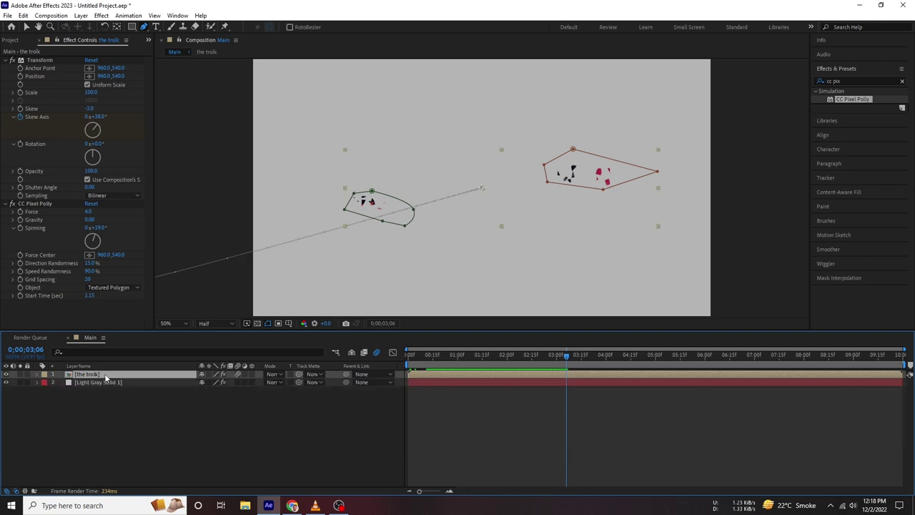
key("ctrl+d")
left_click(92, 383)
left_click(37, 383)
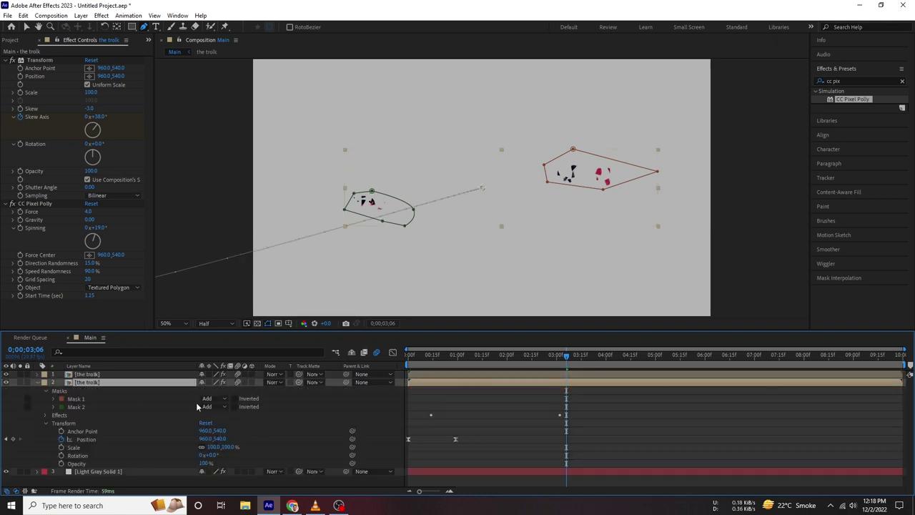
left_click(218, 398)
left_click(215, 428)
left_click(217, 406)
left_click(214, 436)
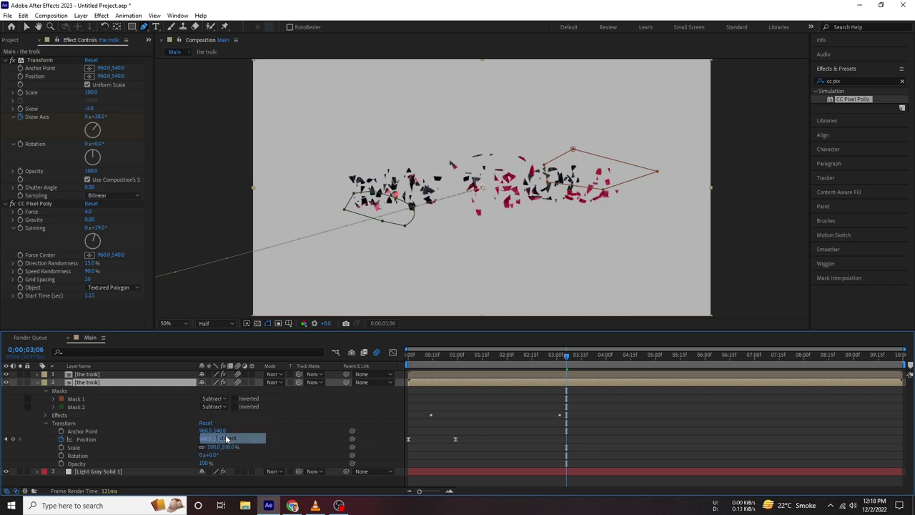
Delete CC Pixel Polly from the copy and preview the animation from the start
left_click_drag(476, 364, 515, 356)
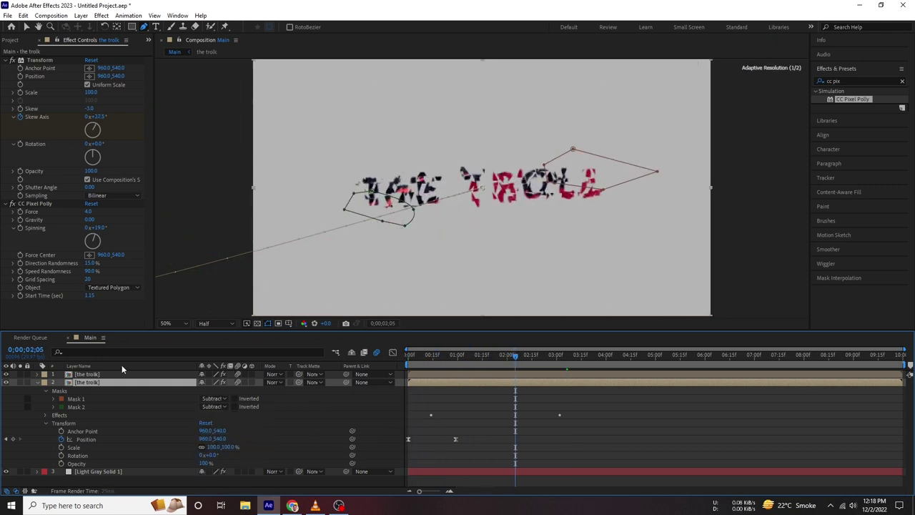
left_click(91, 219)
key("Delete")
left_click(409, 355)
key("space")
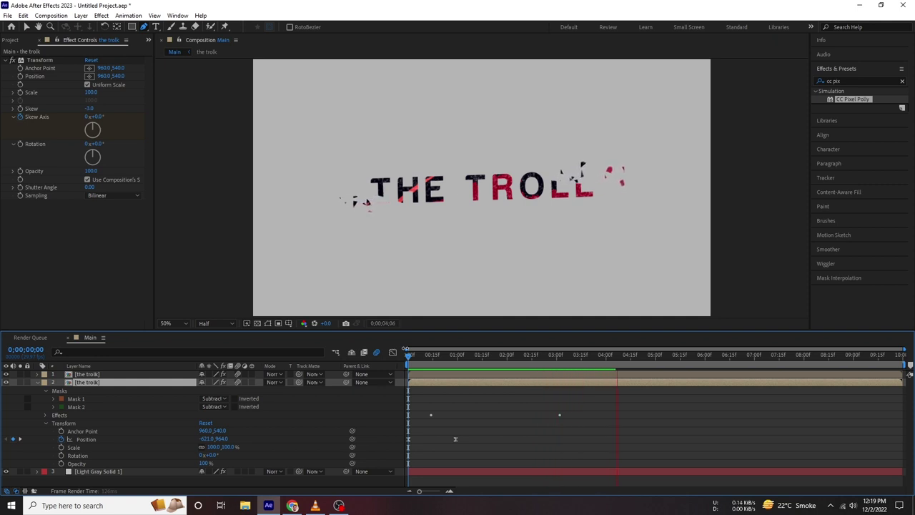
left_click_drag(514, 354, 511, 354)
Reshape the copy's masks, pulling the left vertex outward and nudging the right top vertex
left_click(551, 179)
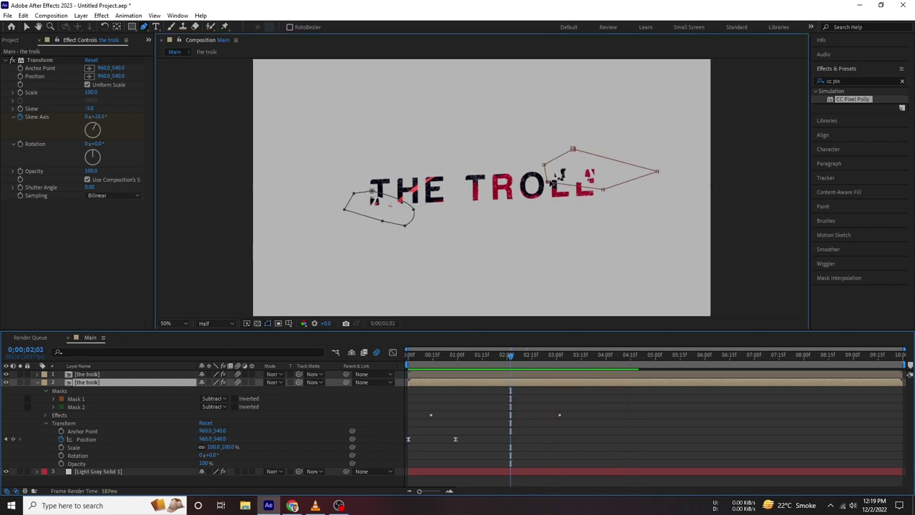
left_click(368, 221)
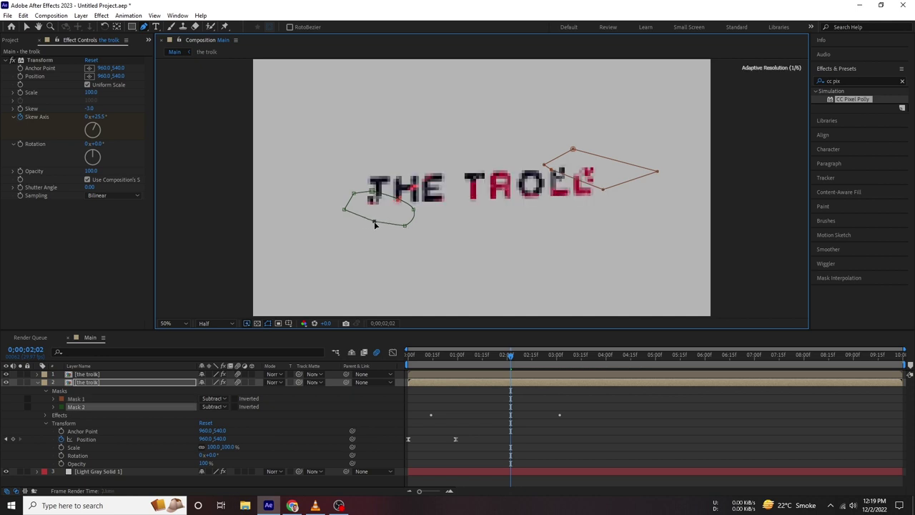
left_click_drag(344, 211, 337, 212)
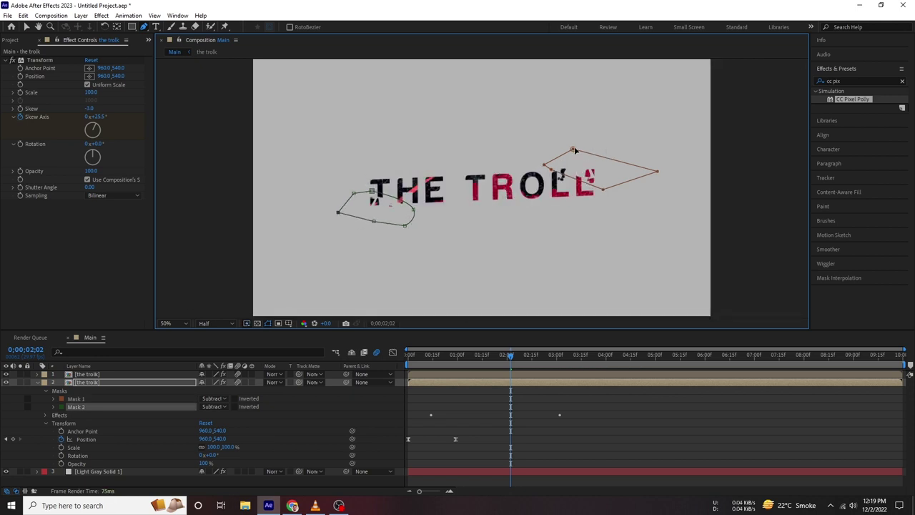
left_click_drag(573, 149, 575, 146)
Collapse and deselect the copy, then preview the animation from the first frame
key("Home")
left_click(492, 356)
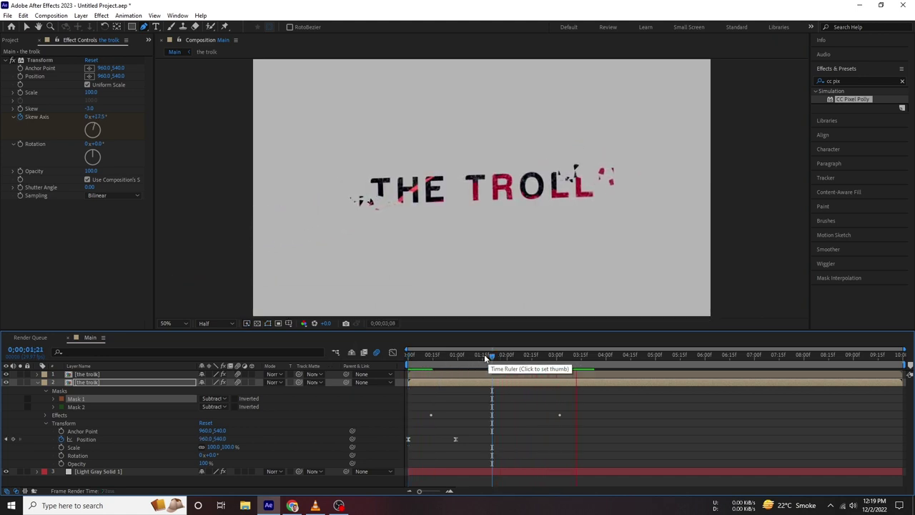
key("space")
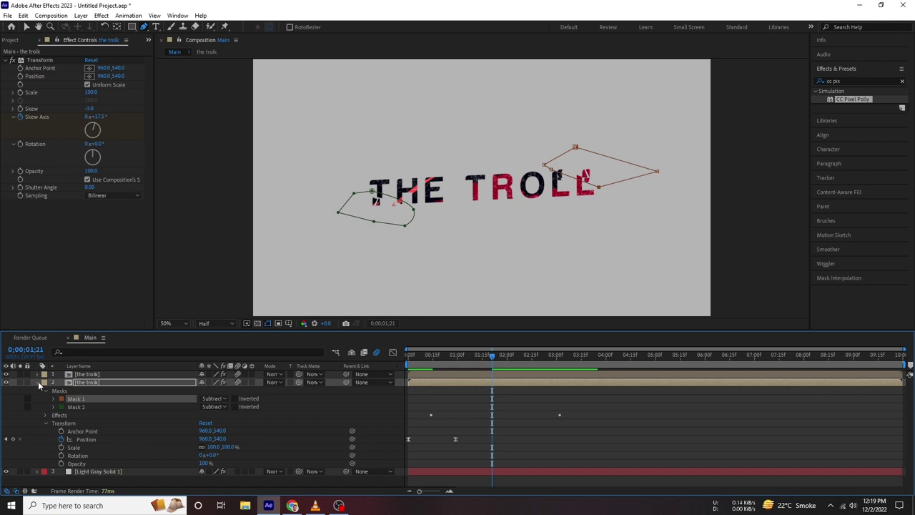
left_click(39, 383)
left_click(290, 464)
key("Home")
key("space")
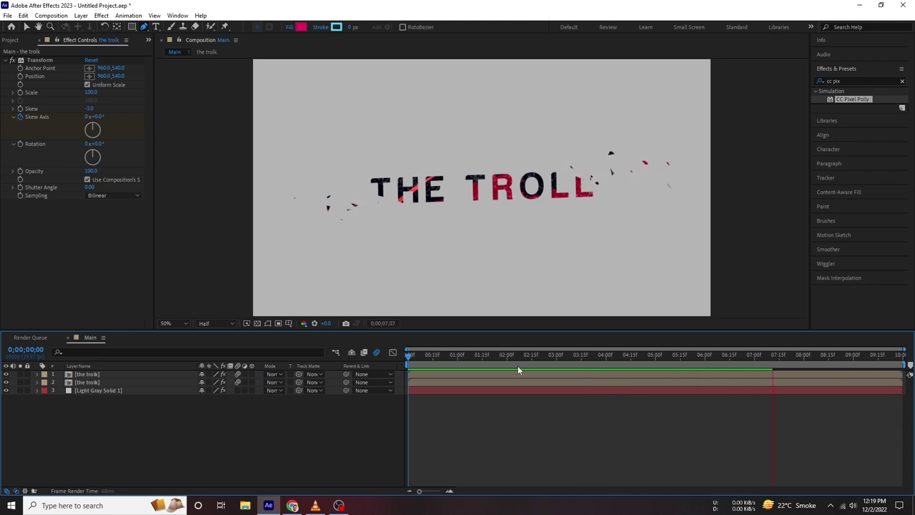
Pre-compose both title layers into a new composition named 'text'
left_click_drag(409, 359, 470, 359)
left_click(109, 374)
left_click(102, 382)
left_click(102, 374)
left_click(102, 381)
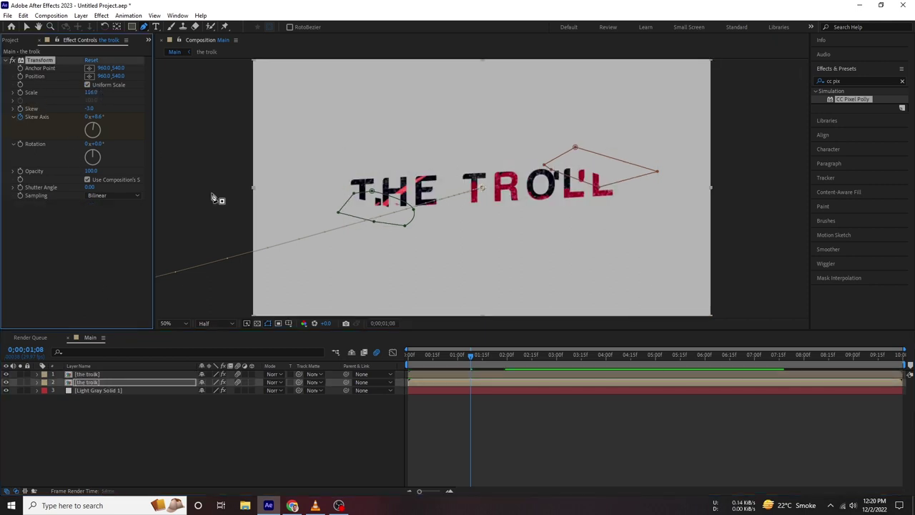
left_click(92, 381, "ctrl")
left_click(92, 382)
left_click(92, 374, "shift")
right_click(100, 381)
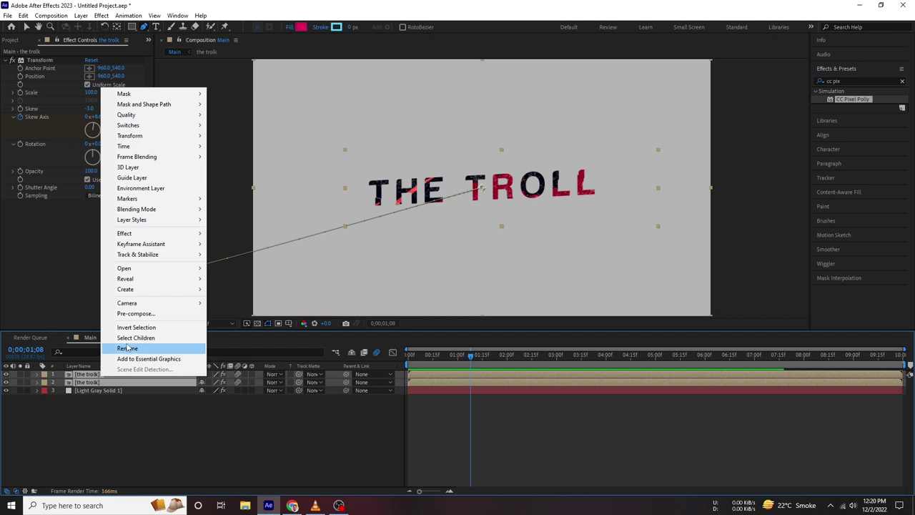
left_click(151, 315)
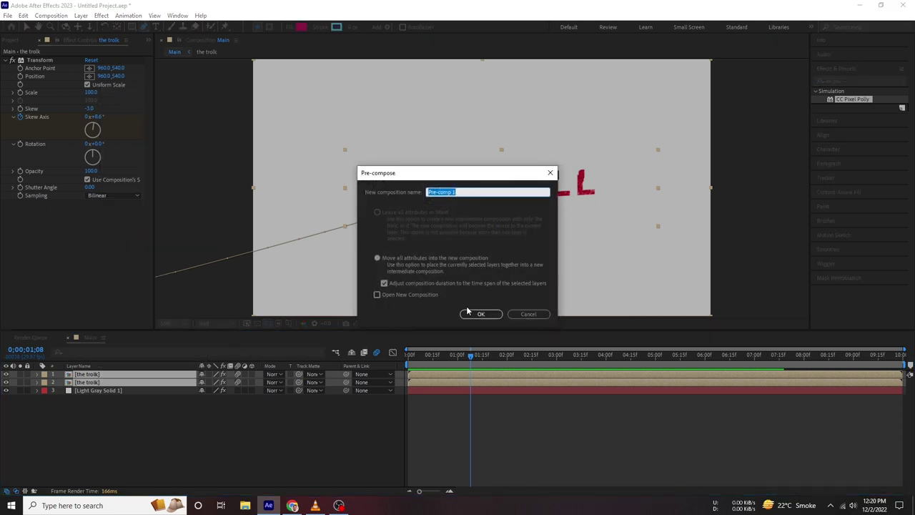
type("t")
left_click(481, 314)
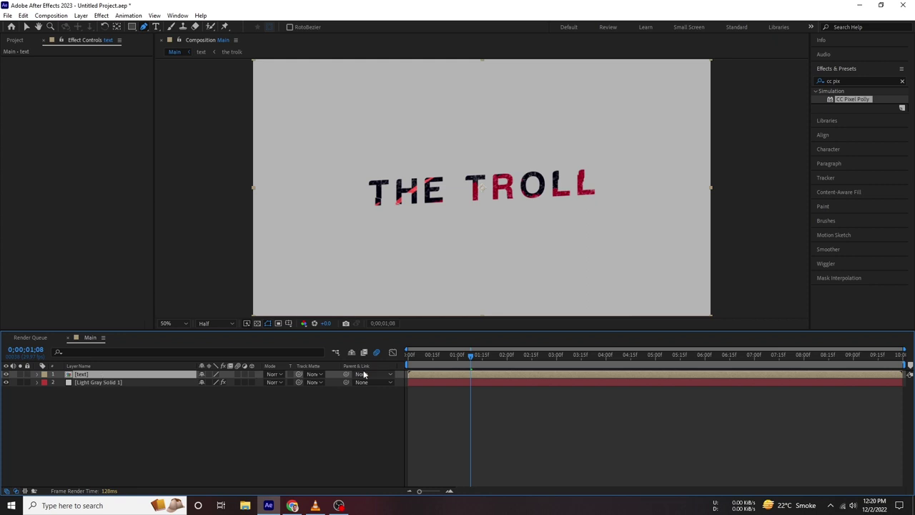
Keyframe the text pre-comp's Scale from 100% at 2;08 to 108% at 5;08
key("s")
left_click_drag(471, 355, 520, 356)
left_click(61, 383)
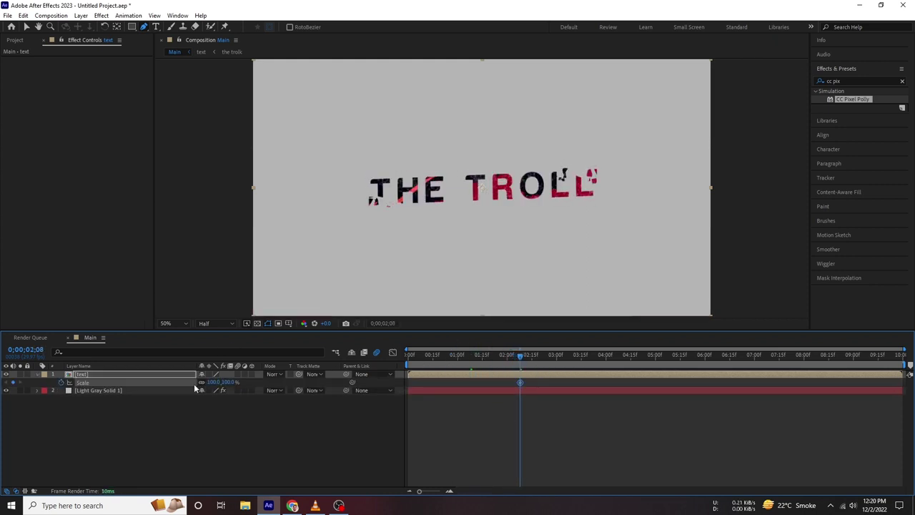
mouse_move(218, 382)
left_mouse_down()
mouse_move(227, 382)
mouse_move(218, 382)
left_mouse_up()
left_click_drag(520, 355, 670, 365)
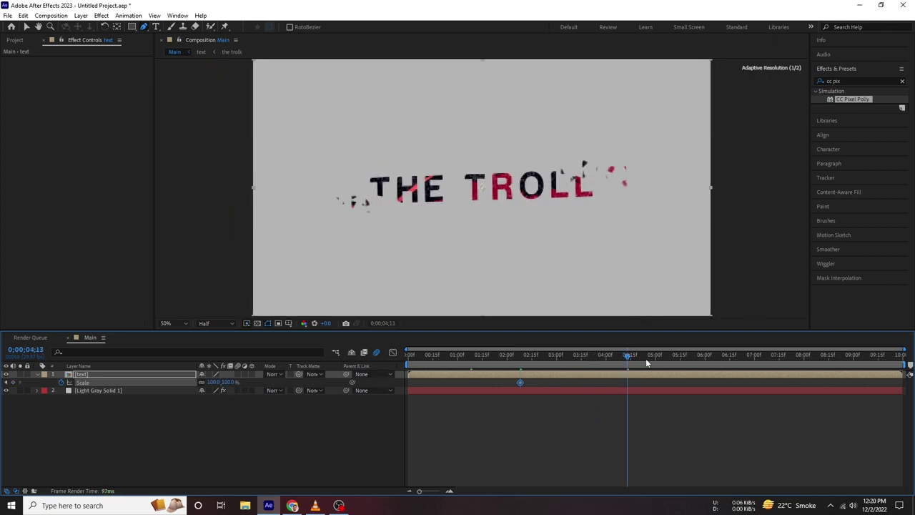
left_click_drag(213, 381, 445, 371)
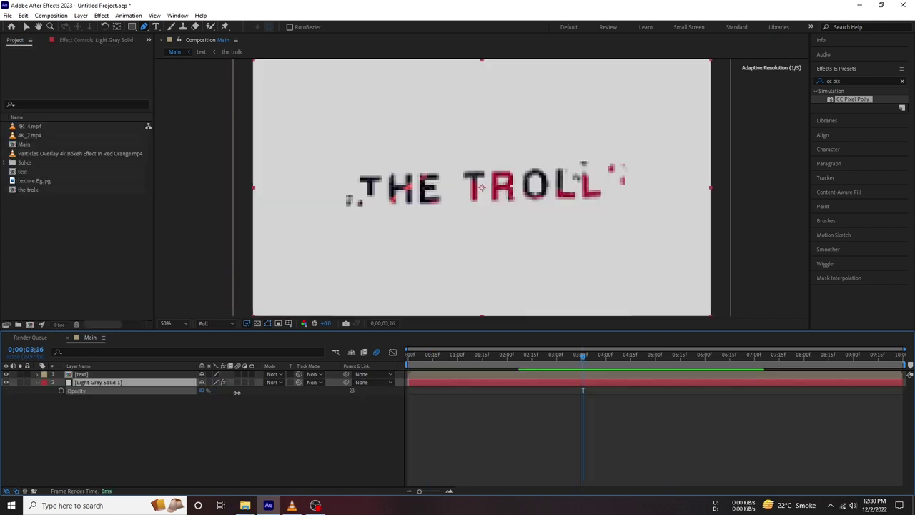
Lower the grey solid's opacity and add the red-orange bokeh clip, shifted slightly left
left_click_drag(206, 395, 206, 400)
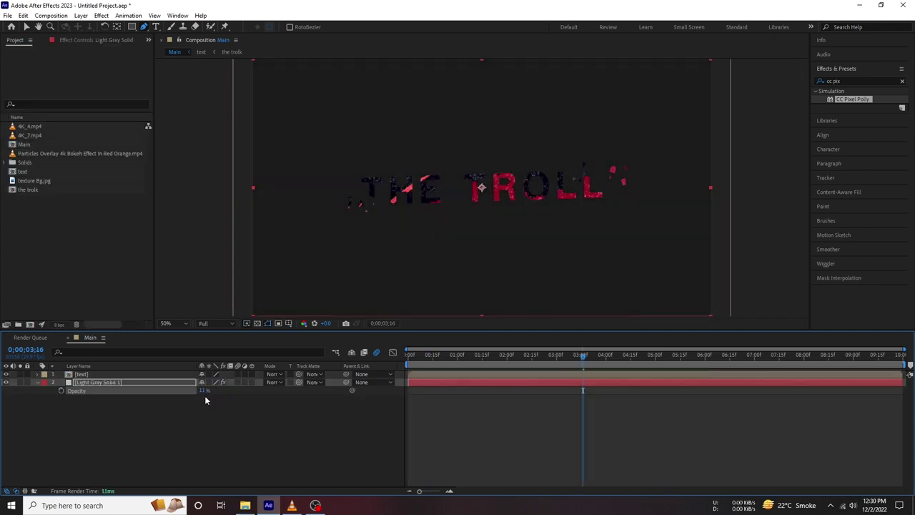
left_click(226, 425)
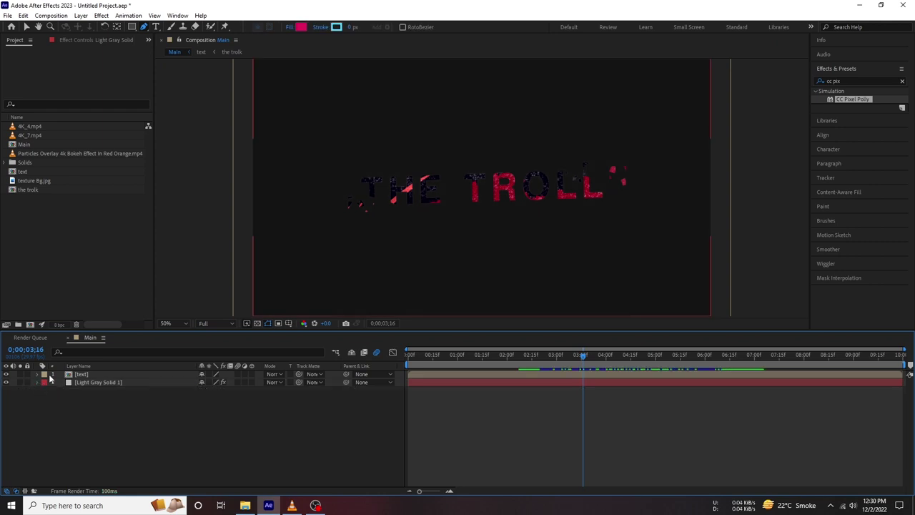
left_click_drag(55, 153, 162, 397)
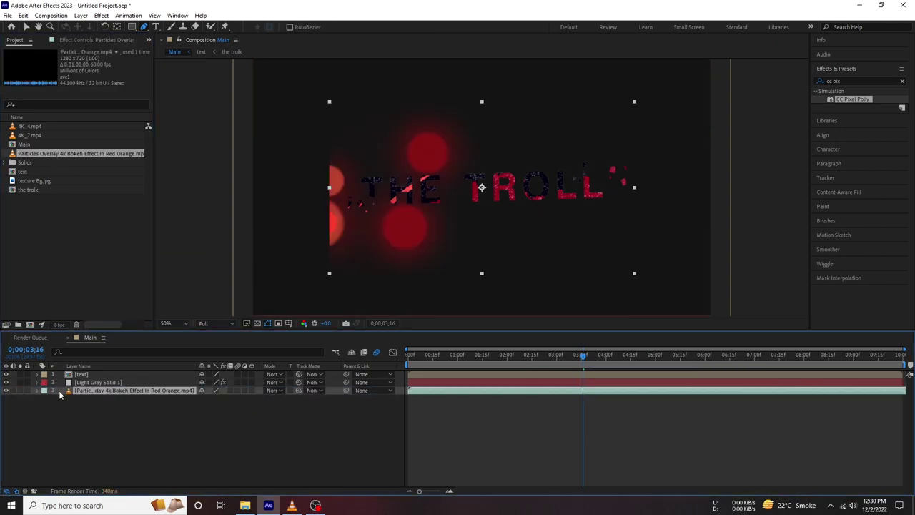
left_click_drag(516, 240, 474, 240)
key("ctrl+z")
key("v")
left_click_drag(487, 243, 443, 242)
Scale the bokeh clip to 162%, move the grey solid beneath it, and lower the bokeh's opacity
key("s")
left_click_drag(214, 398, 417, 303)
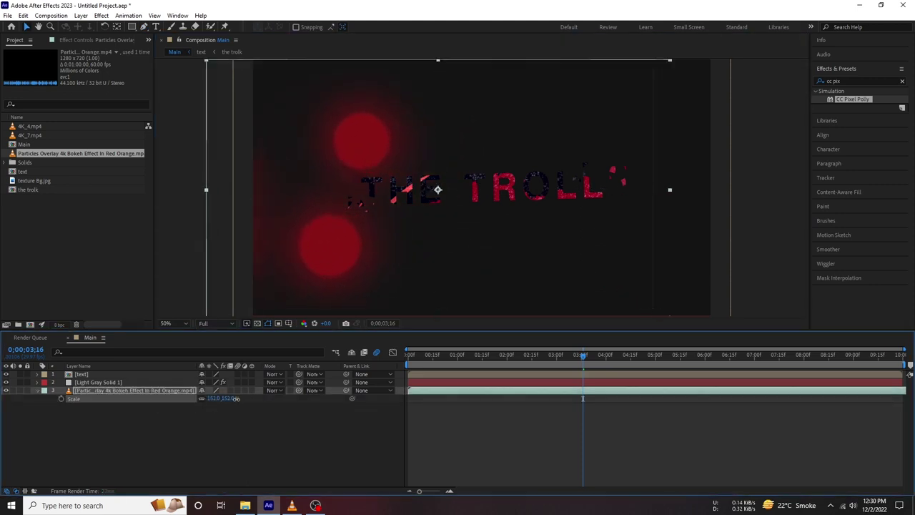
left_click_drag(502, 355, 654, 357)
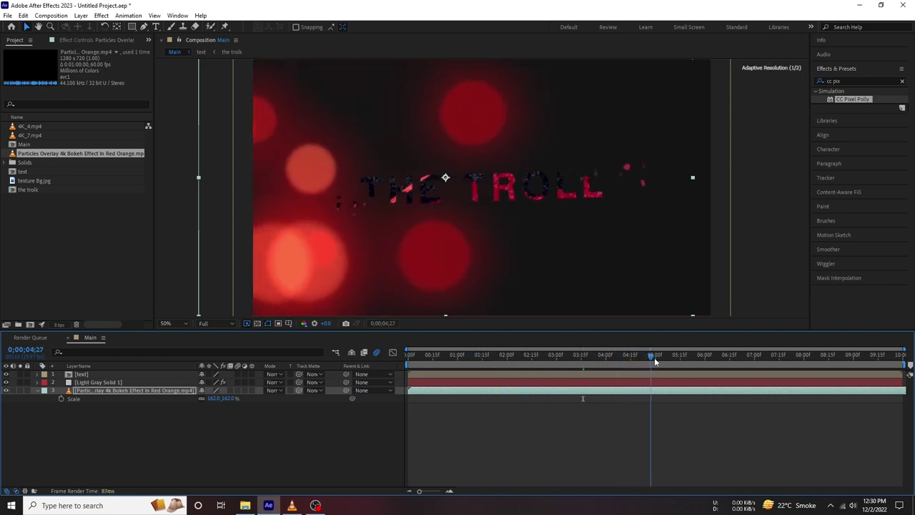
left_click_drag(108, 383, 107, 400)
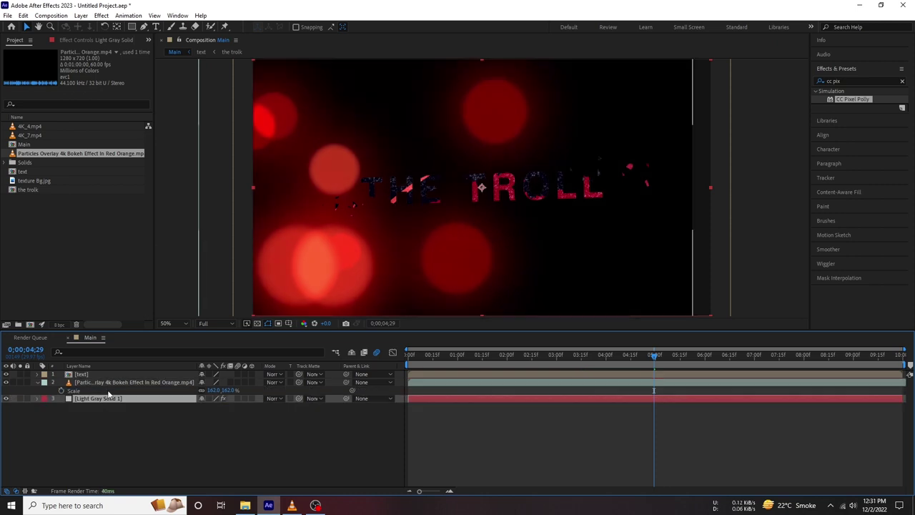
left_click(118, 383)
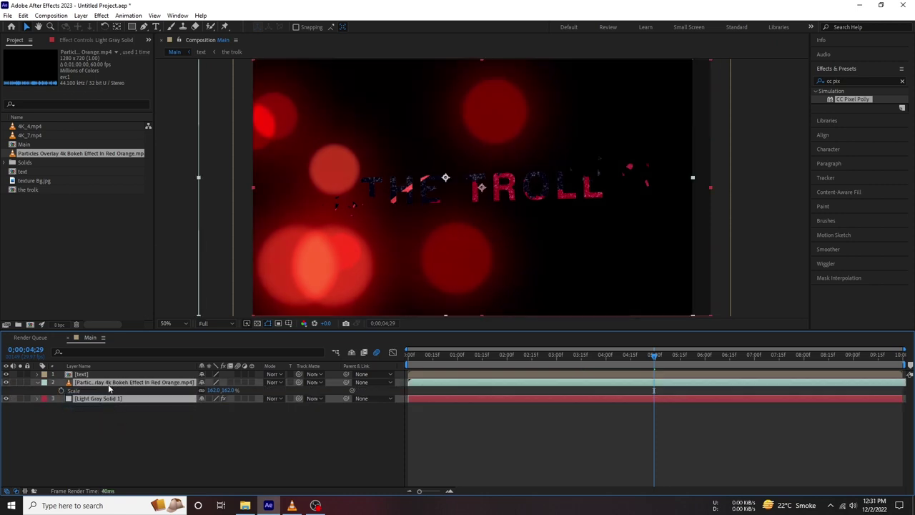
key("t")
left_click_drag(203, 390, 169, 390)
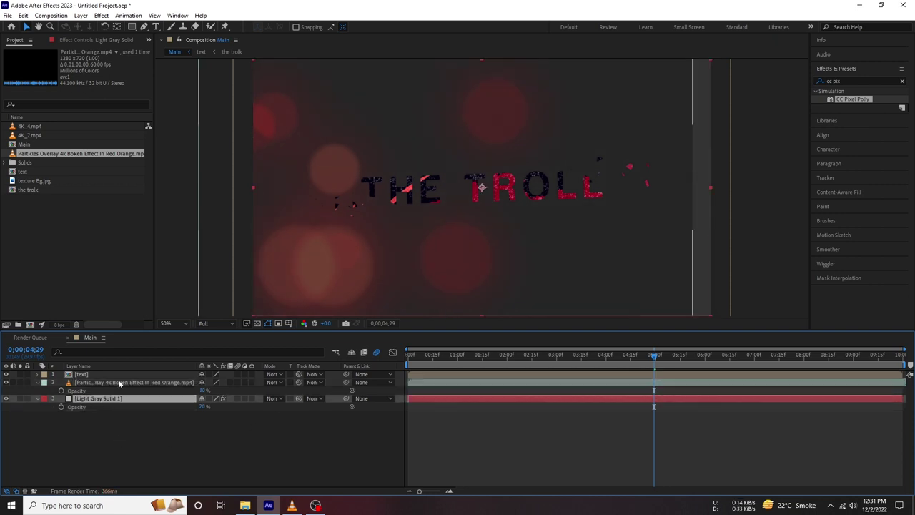
left_click(111, 386)
key("s")
left_click_drag(218, 398, 231, 398)
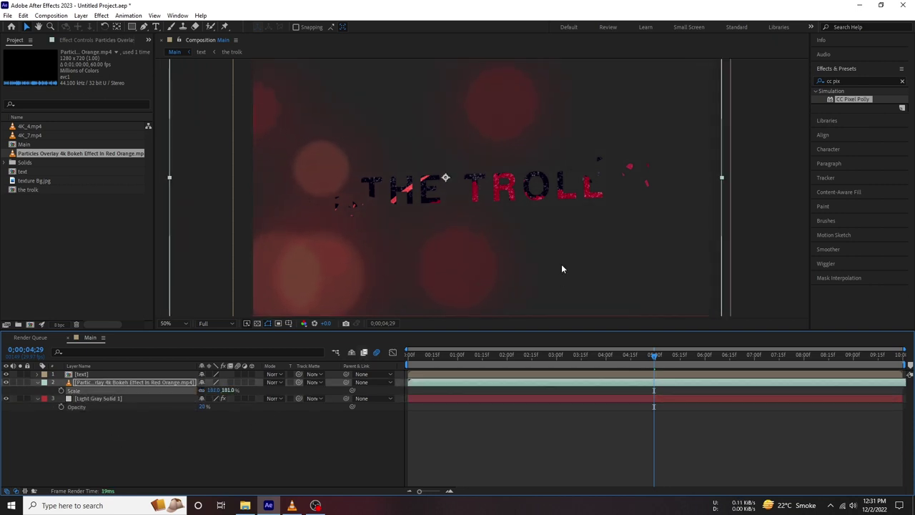
left_click(137, 417)
left_click_drag(429, 367, 633, 370)
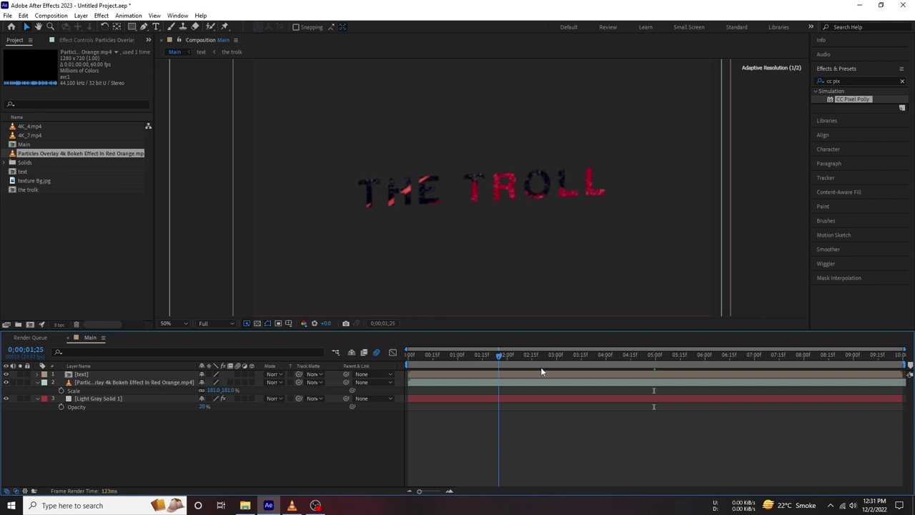
left_click(634, 382)
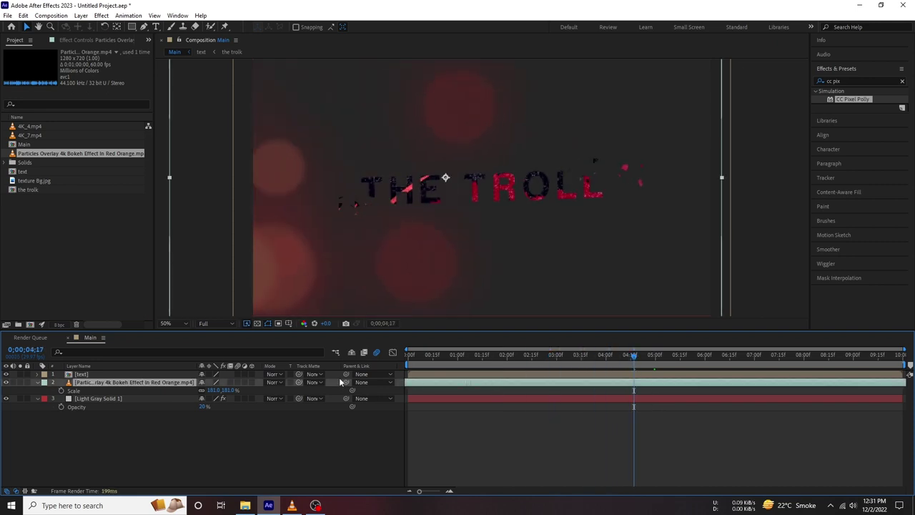
mouse_move(415, 366)
left_mouse_down()
mouse_move(514, 366)
mouse_move(407, 366)
left_mouse_up()
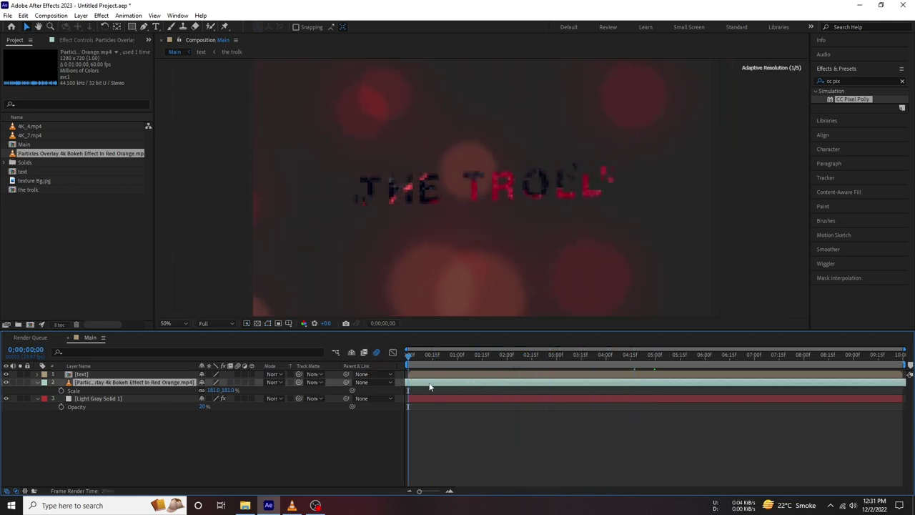
key("space")
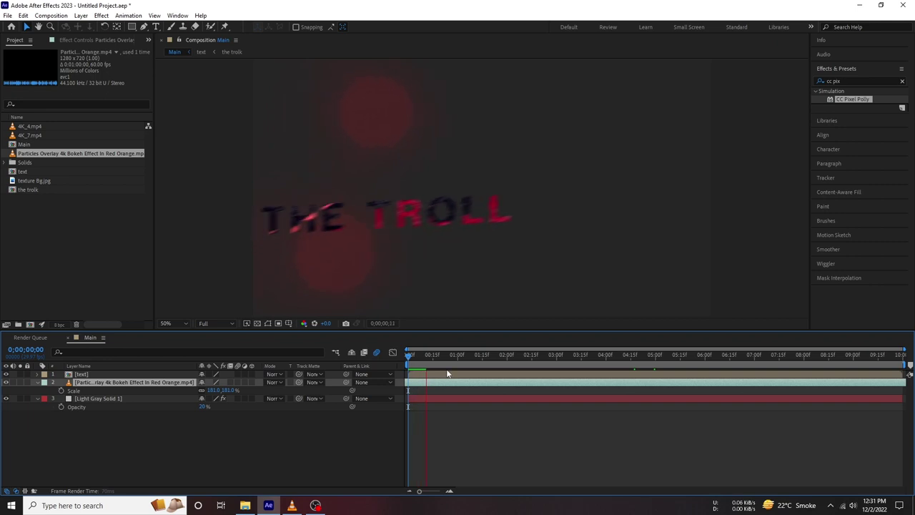
left_click(514, 360)
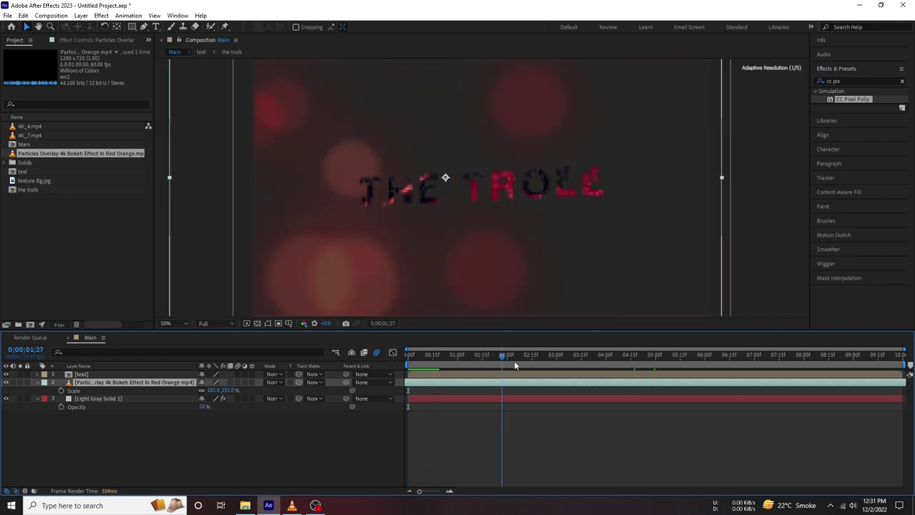
key("space")
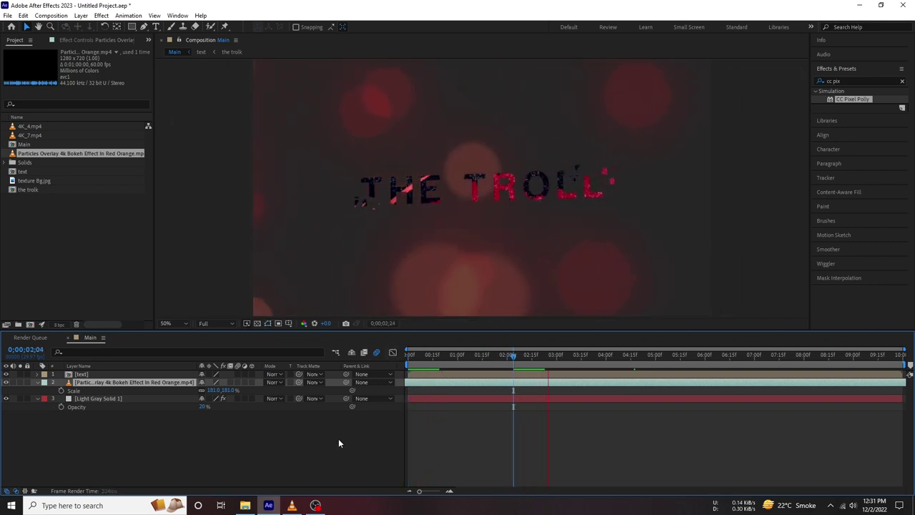
left_click(326, 442)
left_click(37, 382)
left_click_drag(30, 135, 113, 389)
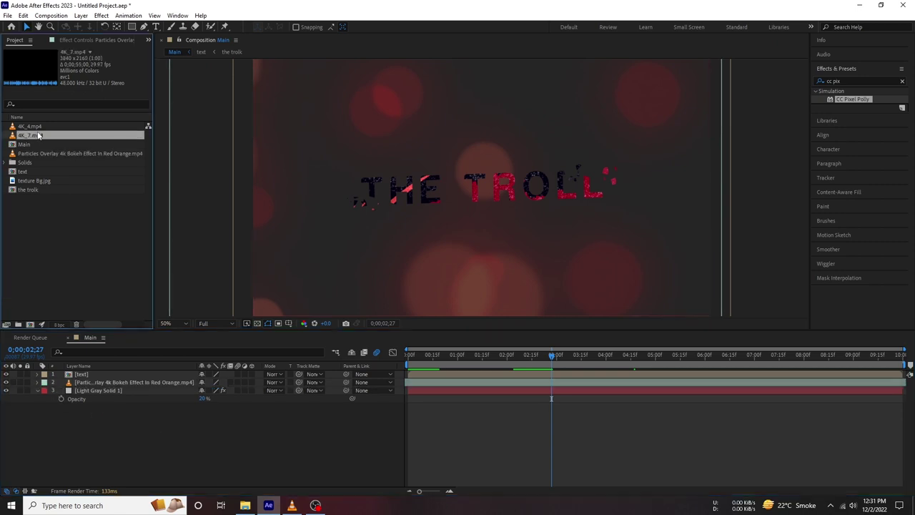
Place 4K_7.mp4 above the text layer in Screen mode and preview the blend
mouse_move(113, 389)
left_mouse_down()
mouse_move(77, 375)
mouse_move(96, 375)
left_mouse_up()
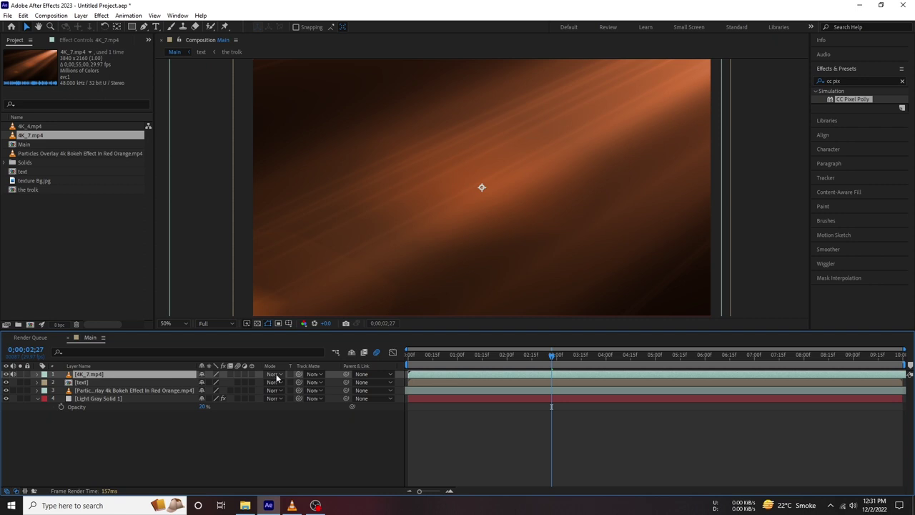
left_click(273, 374)
left_click(314, 200)
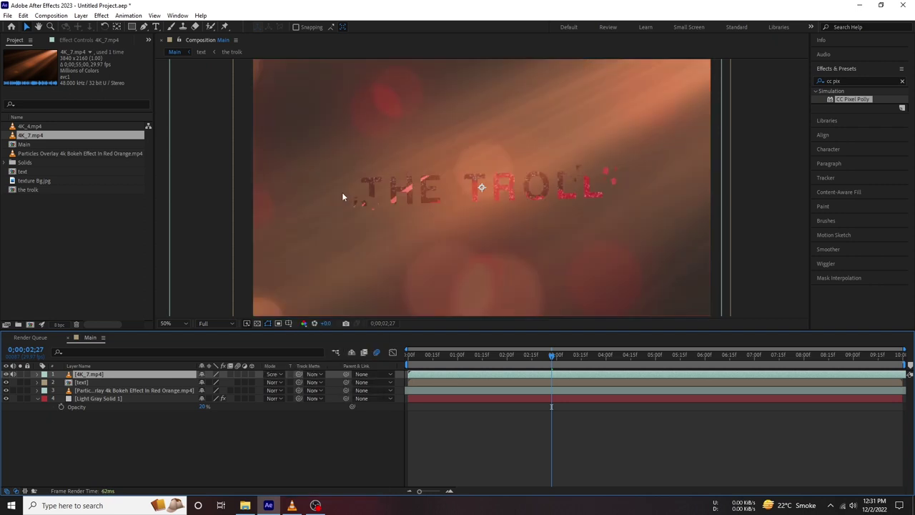
left_click_drag(408, 355, 474, 371)
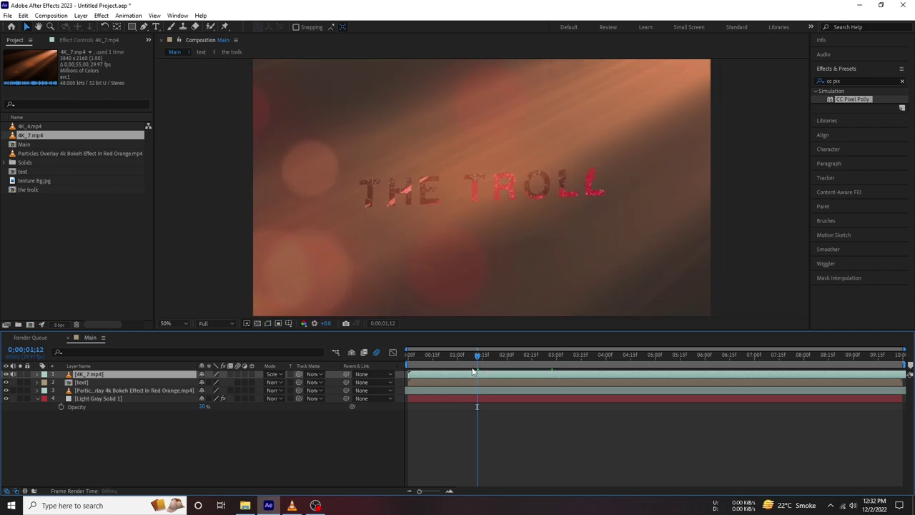
key("space")
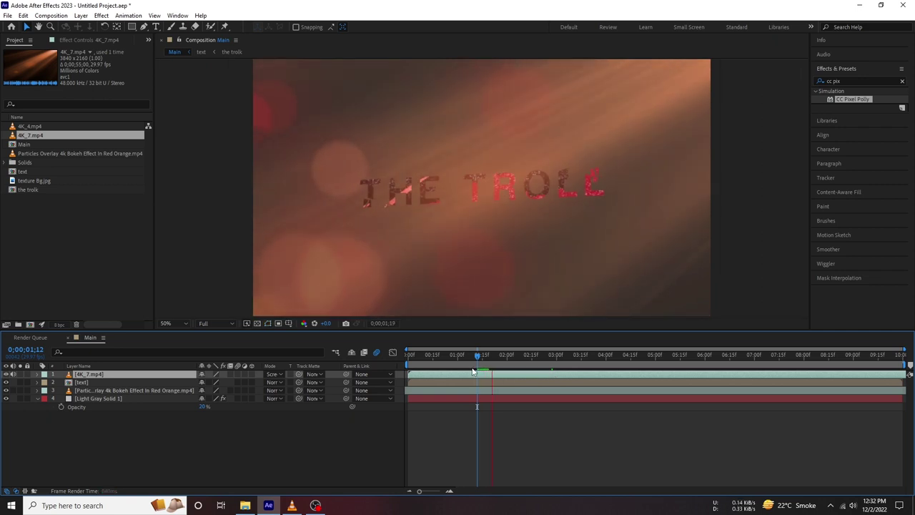
Switch the light leak's blend mode to Add and lower its opacity to 58%
left_click(275, 374)
left_click(318, 188)
left_click(277, 375)
left_click(319, 181)
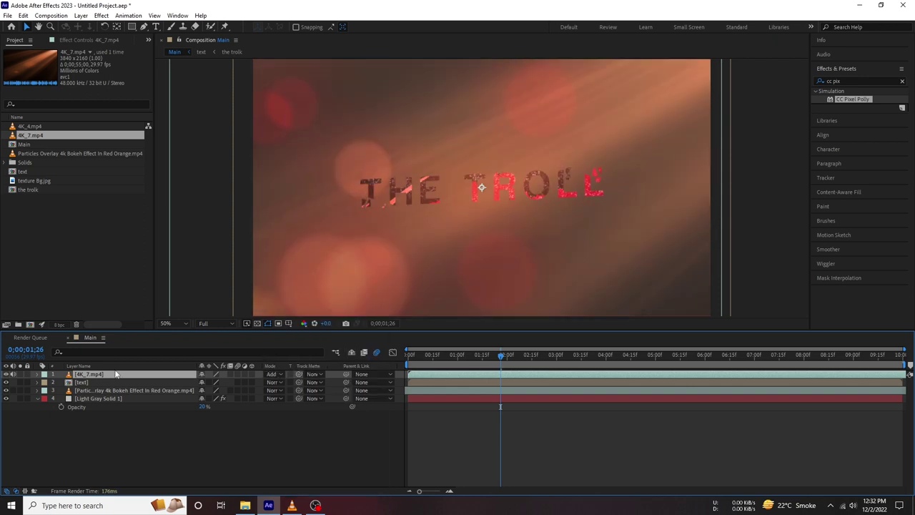
key("t")
left_click_drag(206, 383, 200, 383)
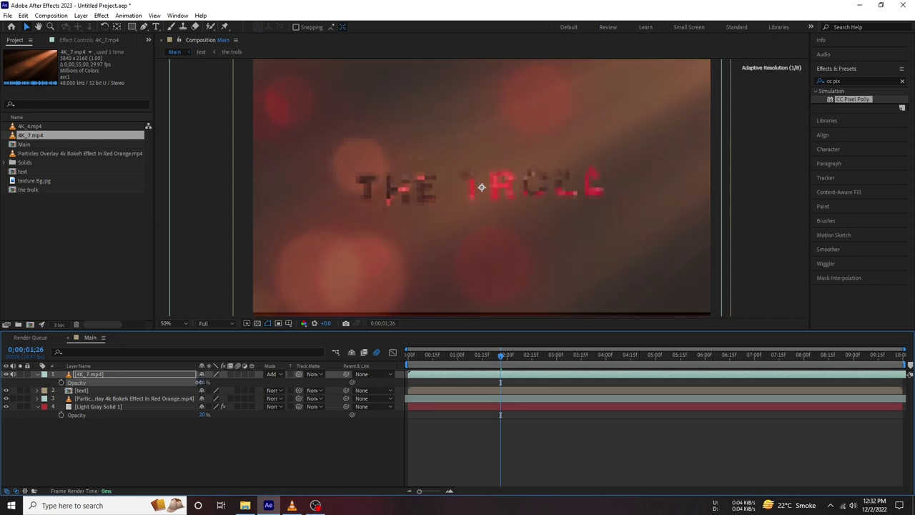
left_click(323, 450)
Delete Light Gray Solid 1 after previewing without it, and add 4K_4.mp4 at the bottom
left_click(6, 407)
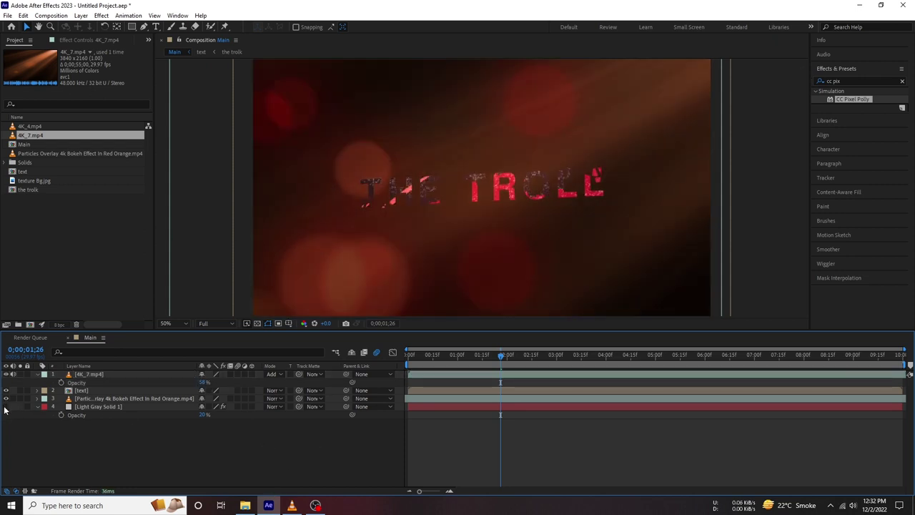
left_click_drag(405, 358, 464, 358)
key("space")
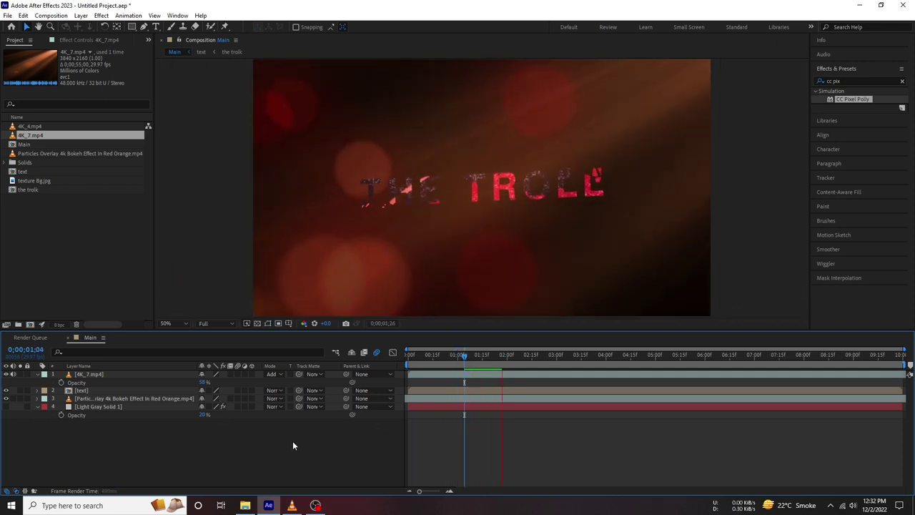
key("space")
left_click(104, 406)
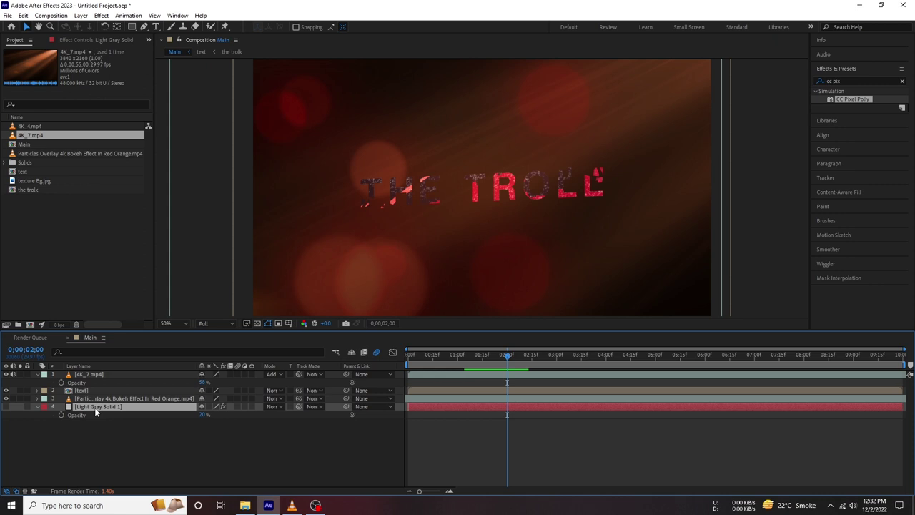
key("space")
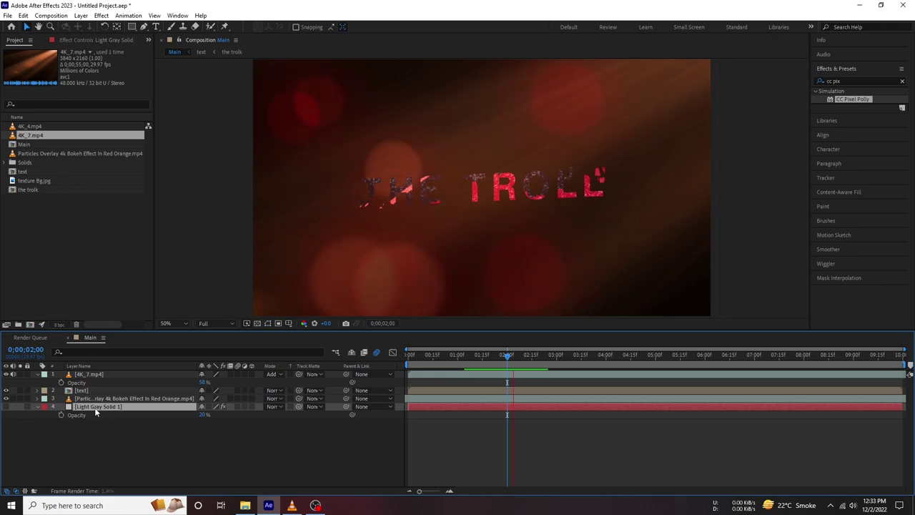
key("space")
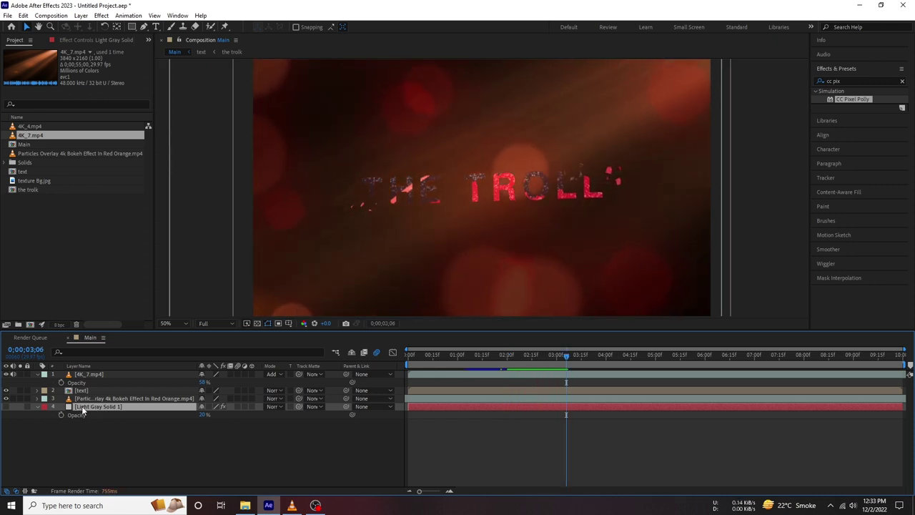
key("Delete")
left_click_drag(31, 126, 80, 432)
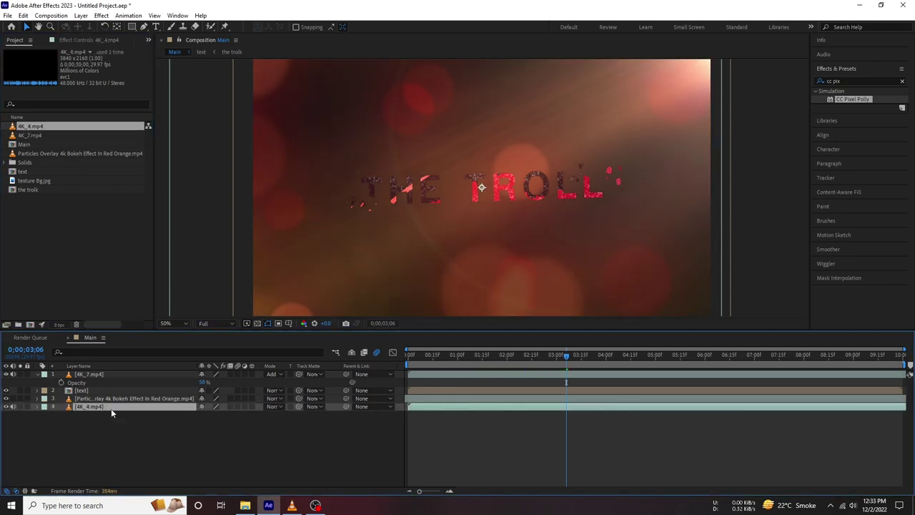
Blend the 4K_4 flare with Add, scale it down from 78%, and move it down-left
left_click(274, 406)
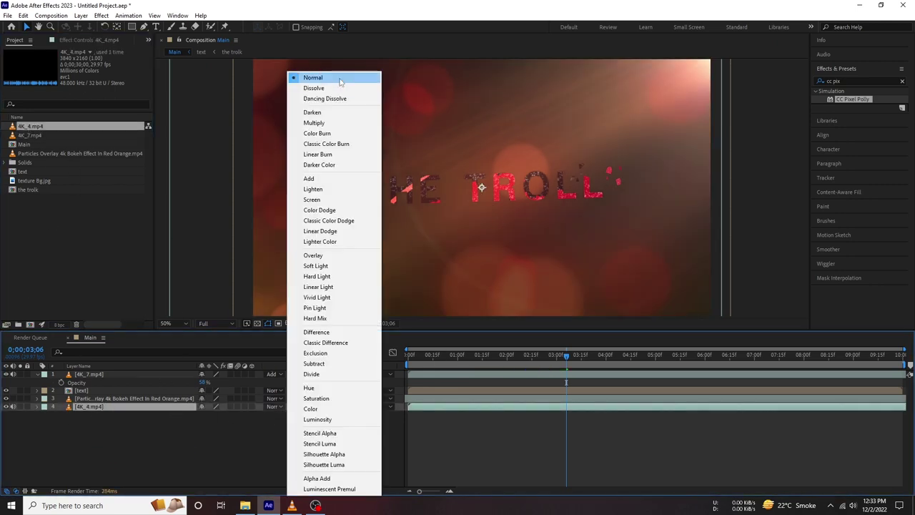
left_click(315, 178)
key("s")
left_click_drag(212, 414, 189, 407)
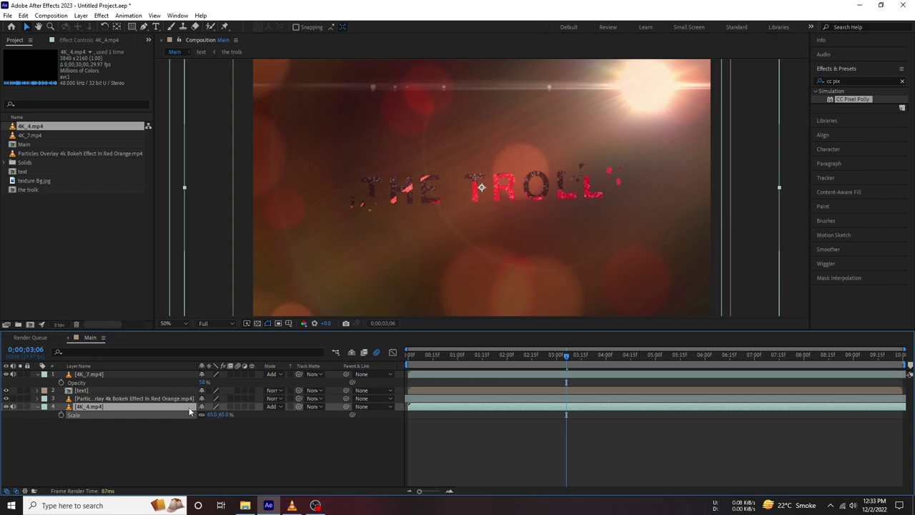
left_click_drag(642, 108, 564, 191)
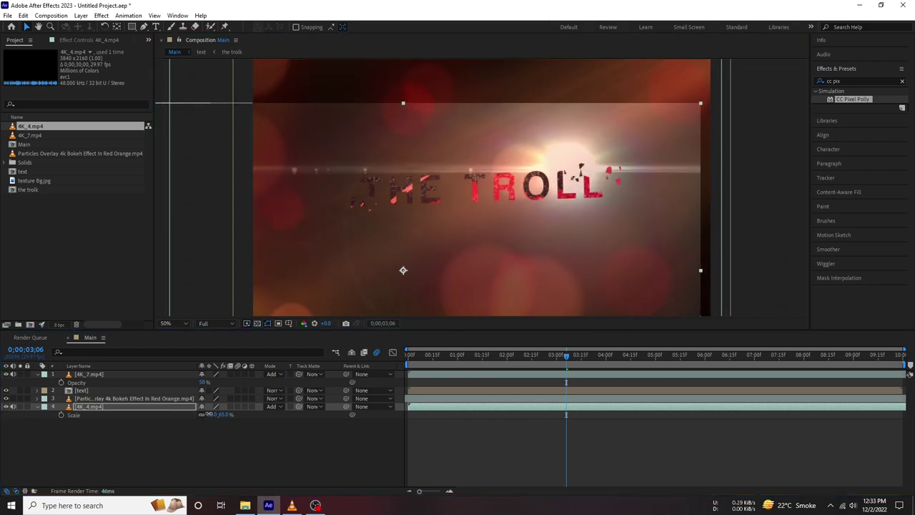
left_click_drag(210, 414, 215, 420)
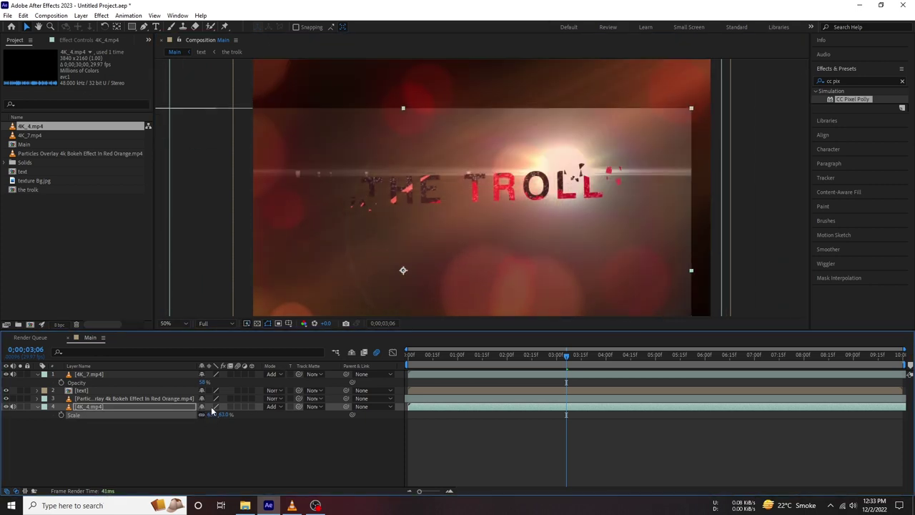
Switch the flare layer's blend mode from Add to Screen
left_click(300, 406)
left_click(300, 406)
left_click(274, 406)
left_click(315, 200)
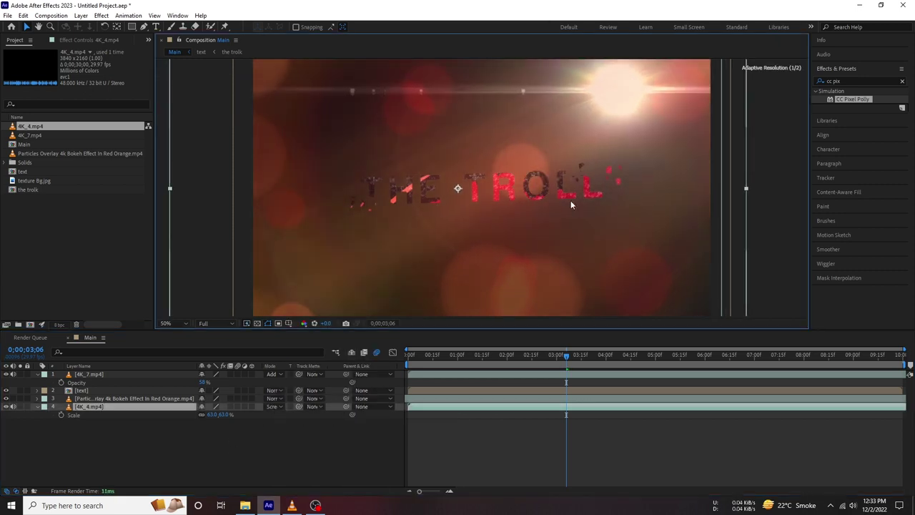
Rotate the flare layer to 180° and reposition it low in the frame
left_click(151, 407)
key("t")
key("r")
mouse_move(210, 415)
left_mouse_down()
mouse_move(303, 420)
mouse_move(278, 420)
left_mouse_up()
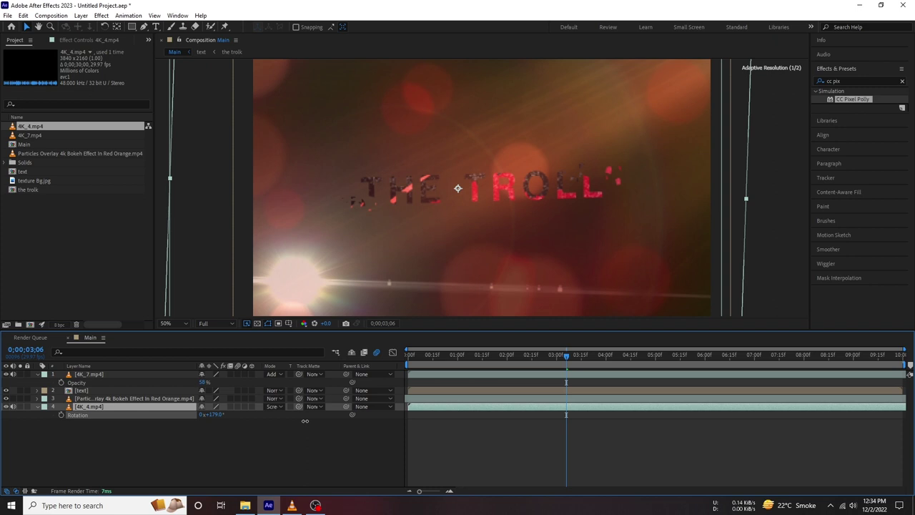
left_click_drag(434, 298, 413, 288)
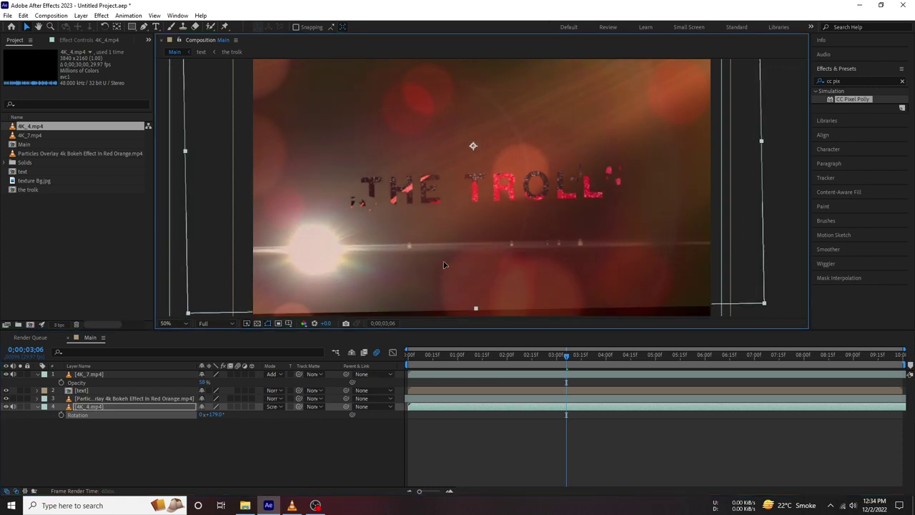
left_click_drag(211, 415, 219, 416)
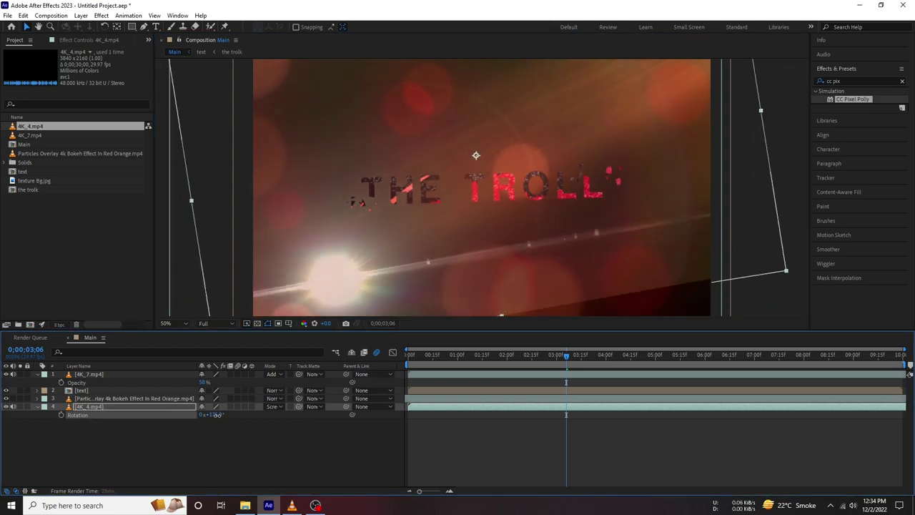
left_click_drag(566, 356, 418, 367)
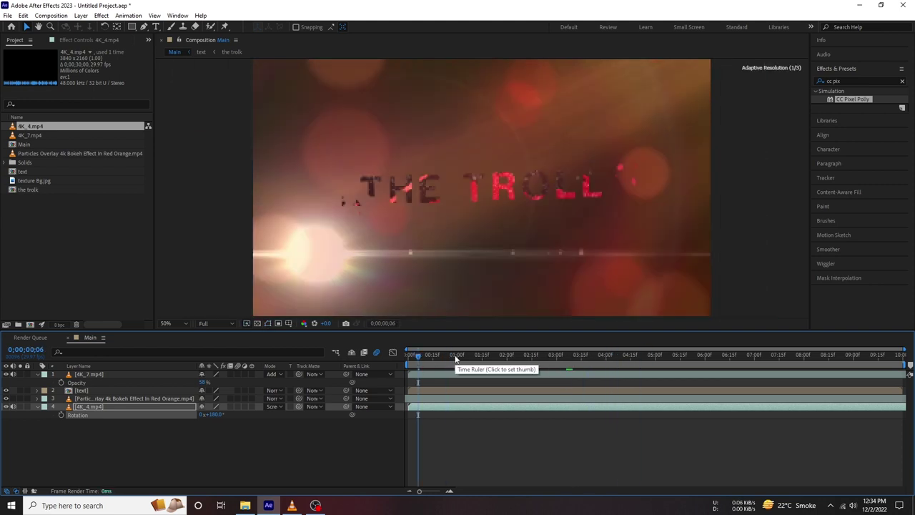
Lower preview resolution to Quarter and scrub through to about 3:12
left_click(209, 323)
left_click(215, 376)
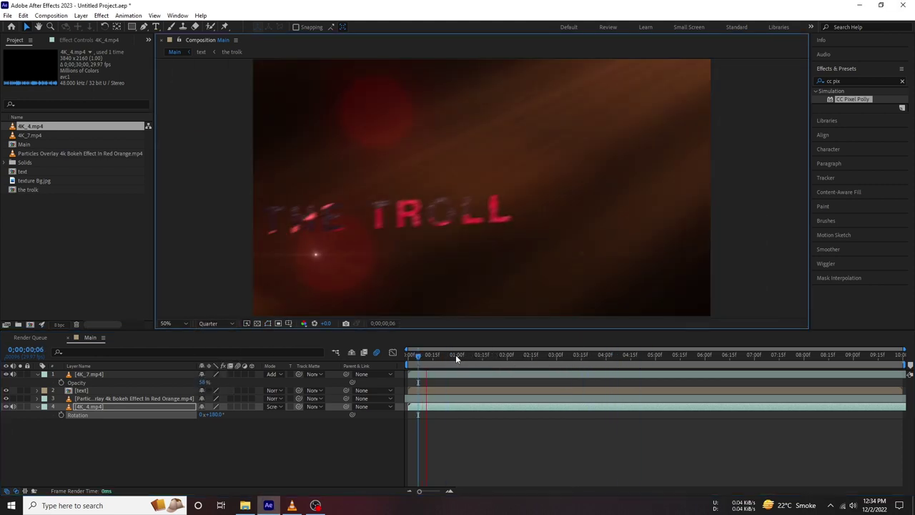
left_click(466, 356)
left_click_drag(472, 361, 543, 367)
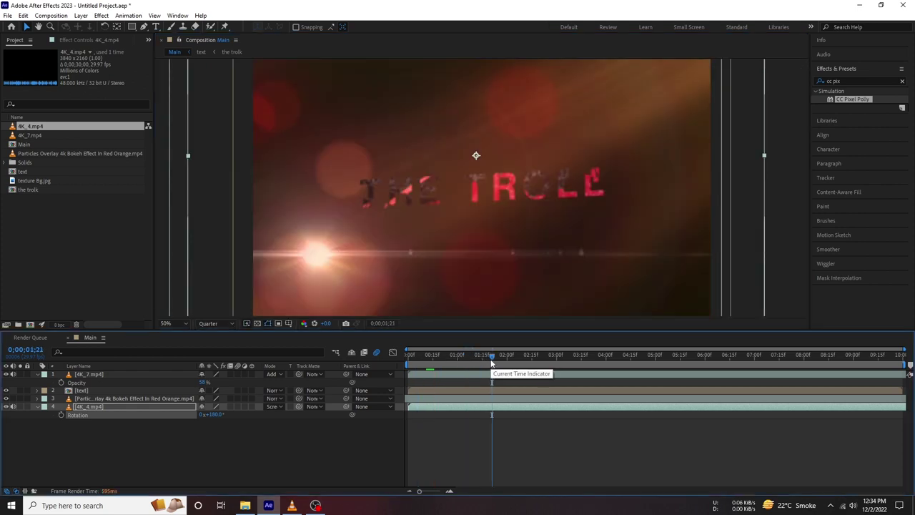
left_click_drag(543, 367, 576, 364)
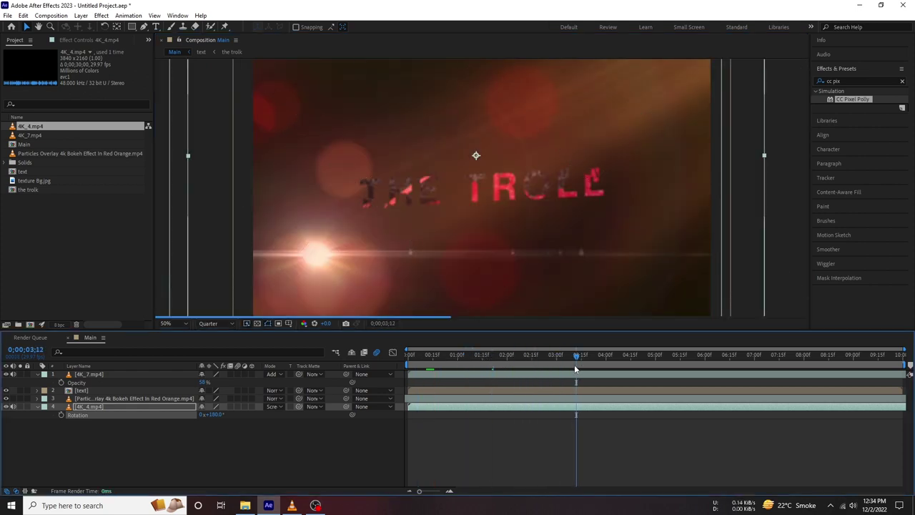
Set the 4K_4 flare layer's opacity to 50%
key("t")
left_click_drag(206, 414, 202, 432)
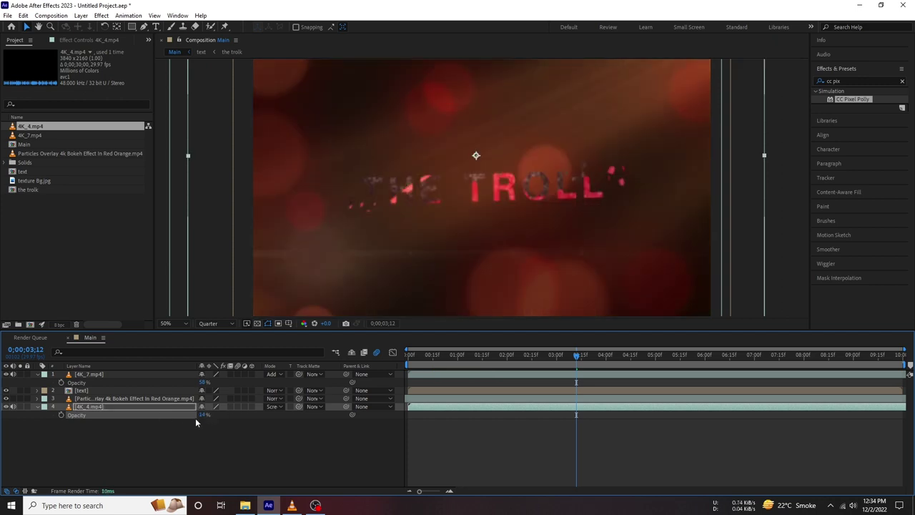
left_click(228, 474)
left_click_drag(572, 357, 751, 365)
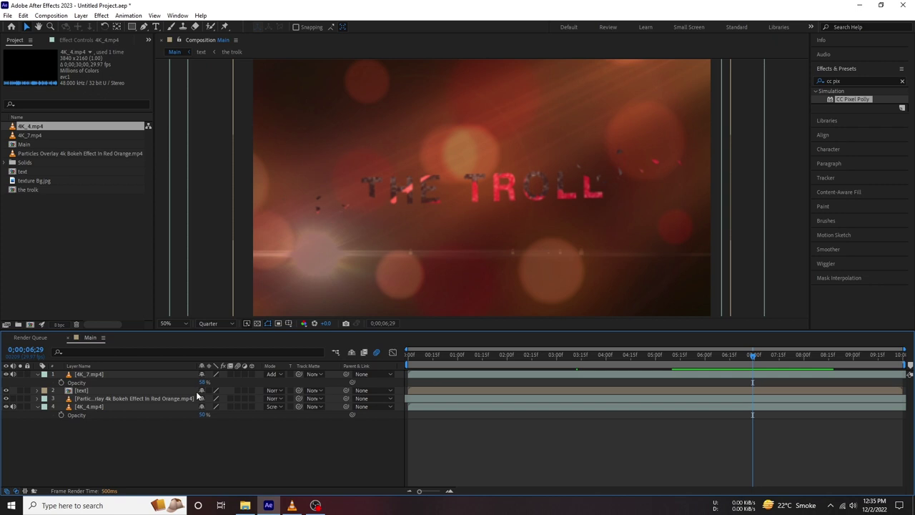
Preview the composition, then reset the 4K_4.mp4 layer's rotation to 0°
key("space")
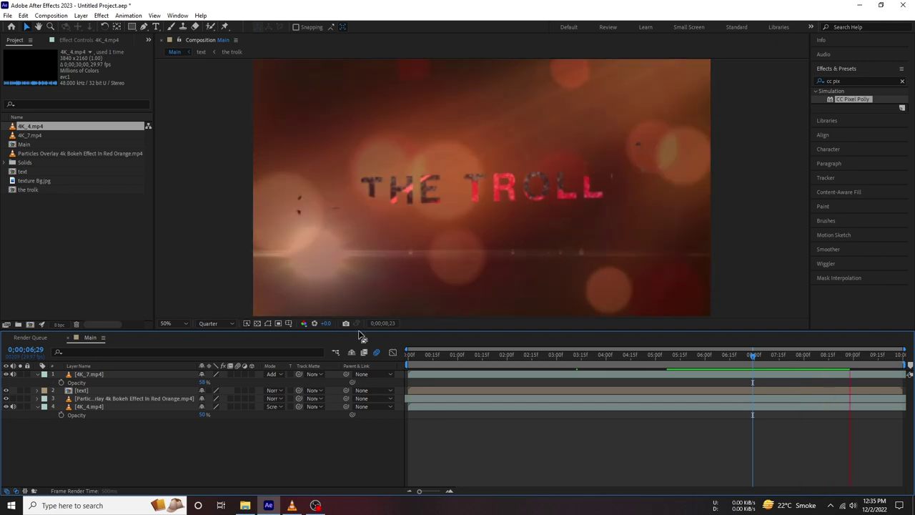
left_click(93, 374)
left_click(91, 407)
key("r")
left_click(216, 415)
type("0x+0.0°")
left_click(237, 444)
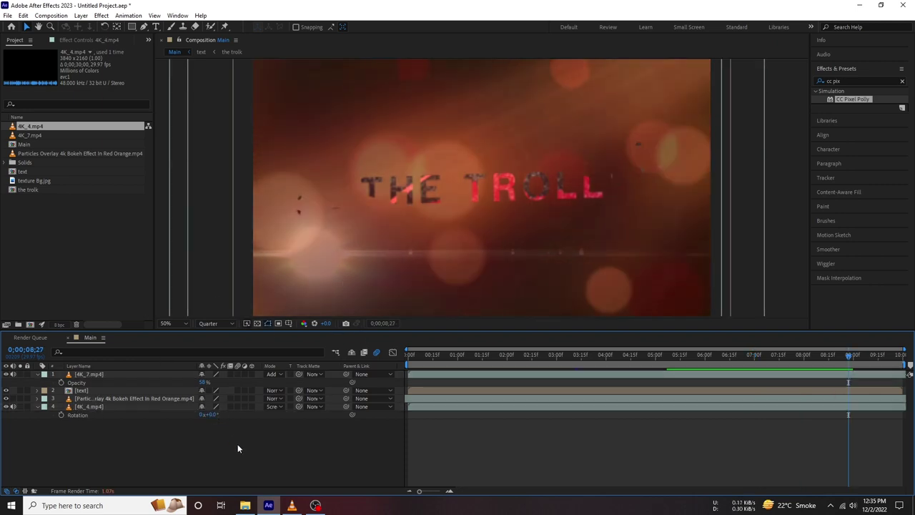
Undo an accidental move of 4K_7.mp4 and shift the 4K_4.mp4 light leak right and down
left_click_drag(626, 88, 649, 115)
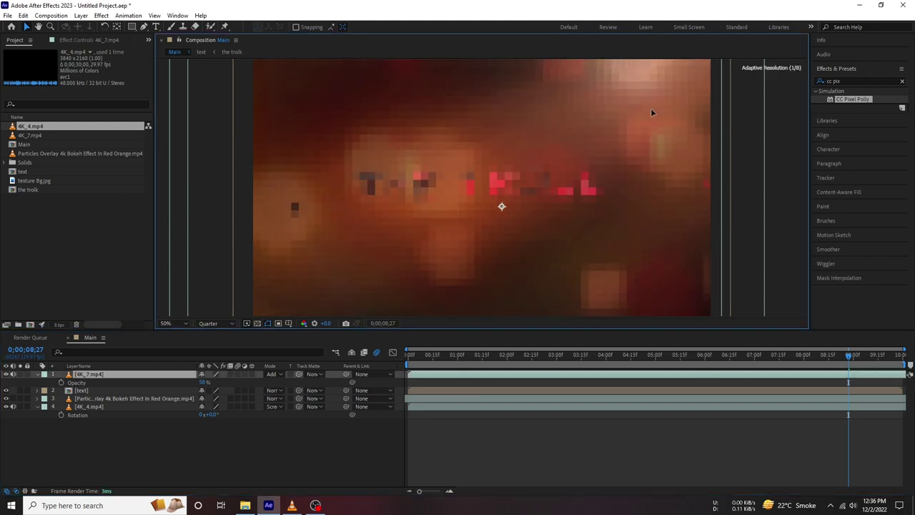
key("ctrl+z")
key("KP_4")
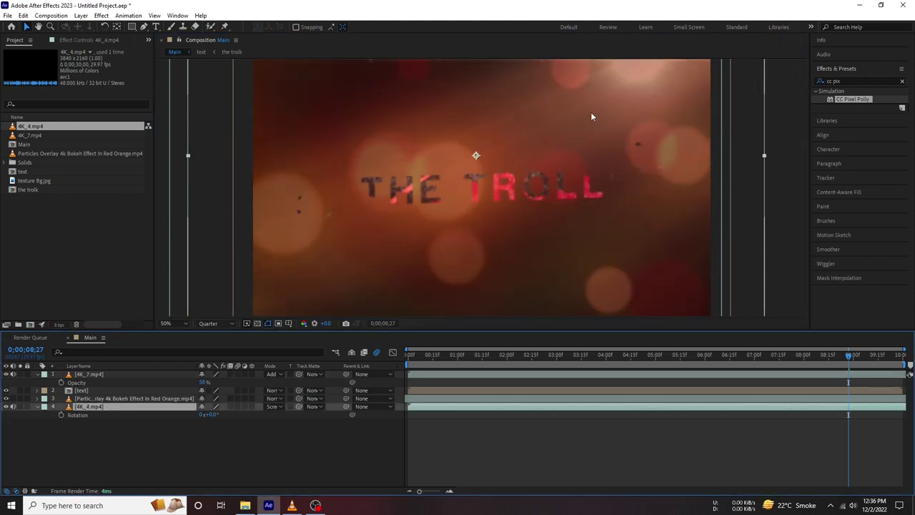
left_click_drag(591, 134, 619, 153)
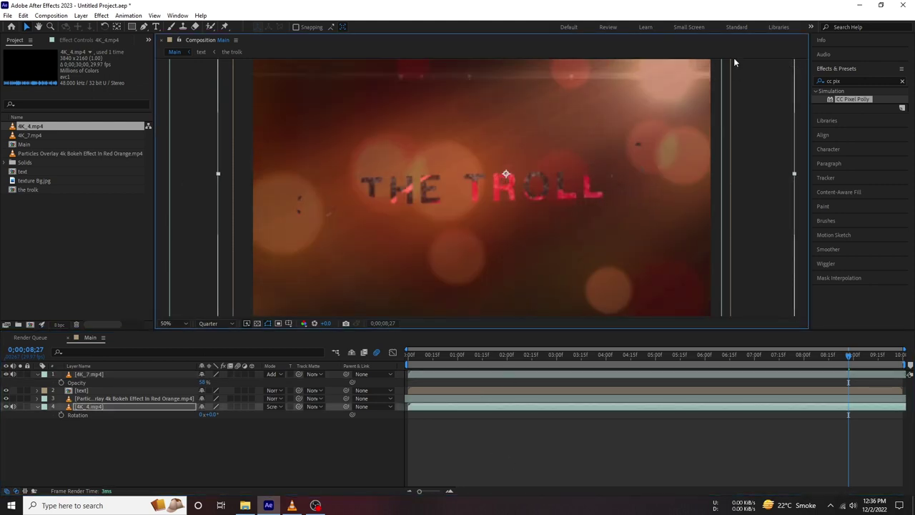
left_click(321, 466)
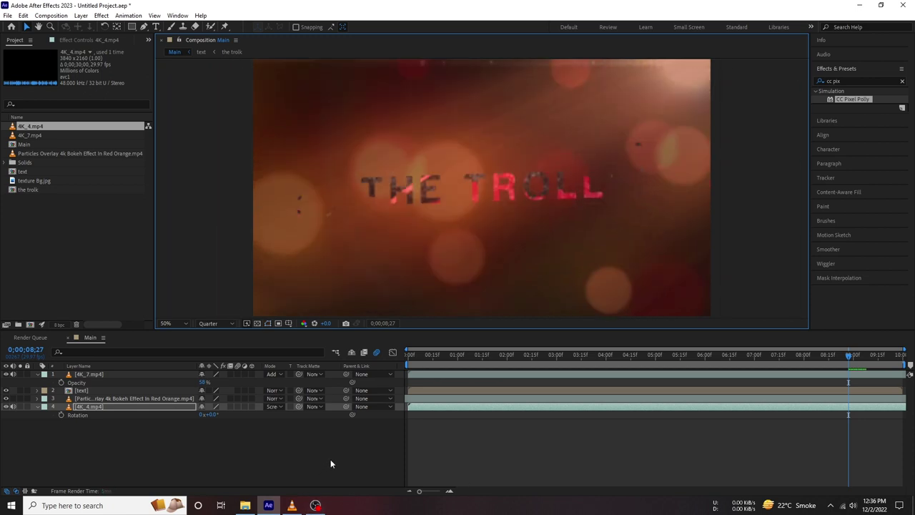
Set preview resolution to Full and play the title animation from the start
key("space")
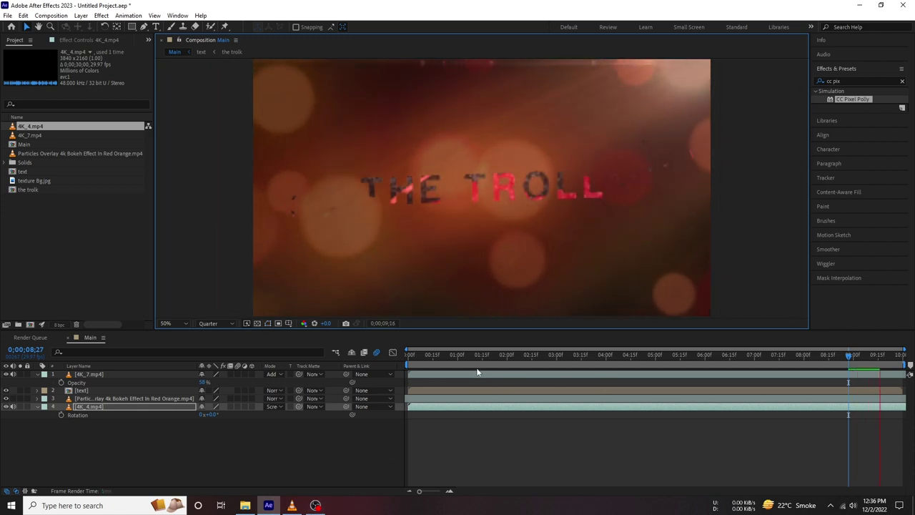
left_click(218, 323)
left_click(211, 346)
left_click(409, 356)
key("space")
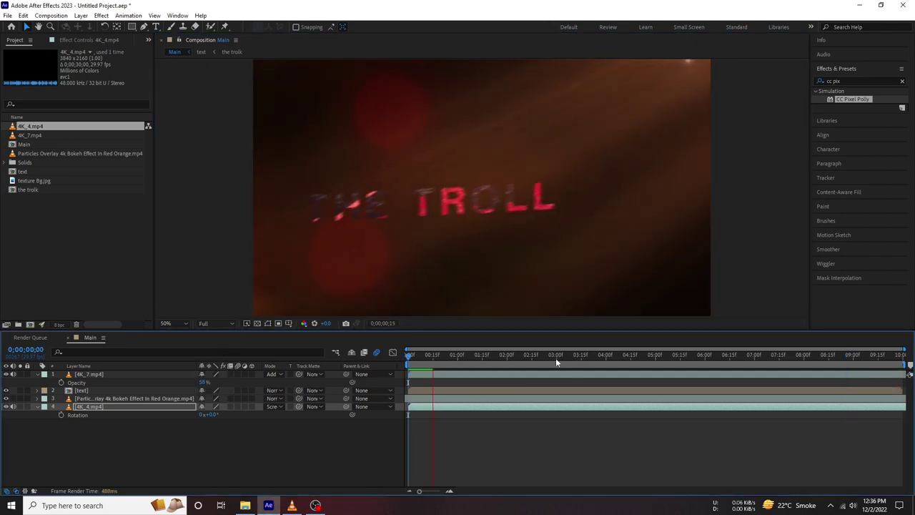
left_click(515, 356)
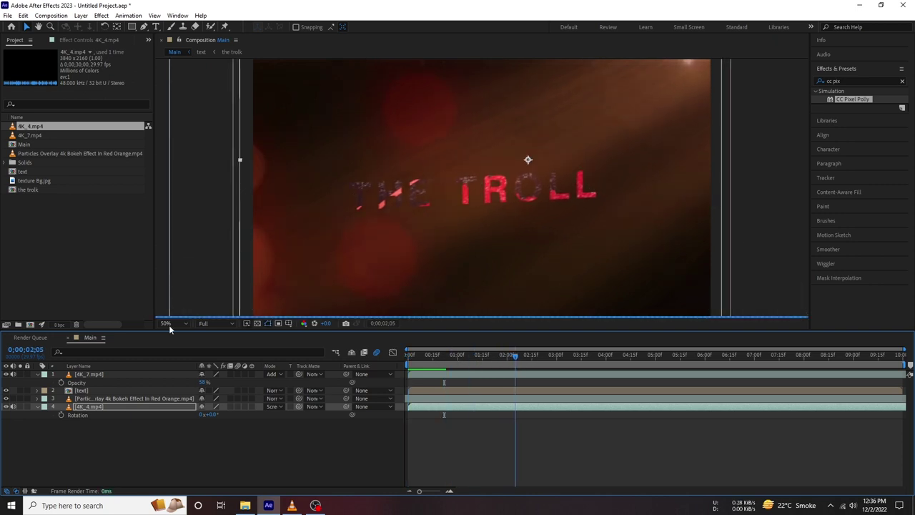
In the text precomp, zoom out and move the first title layer's fly-in starting point
double_click(110, 390)
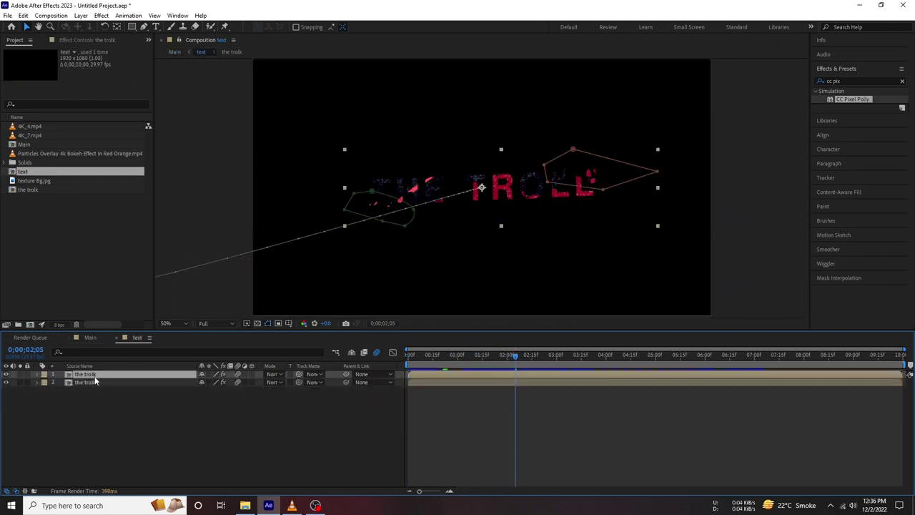
left_click(93, 382)
left_click(90, 375)
key("comma")
left_click_drag(296, 239, 288, 211)
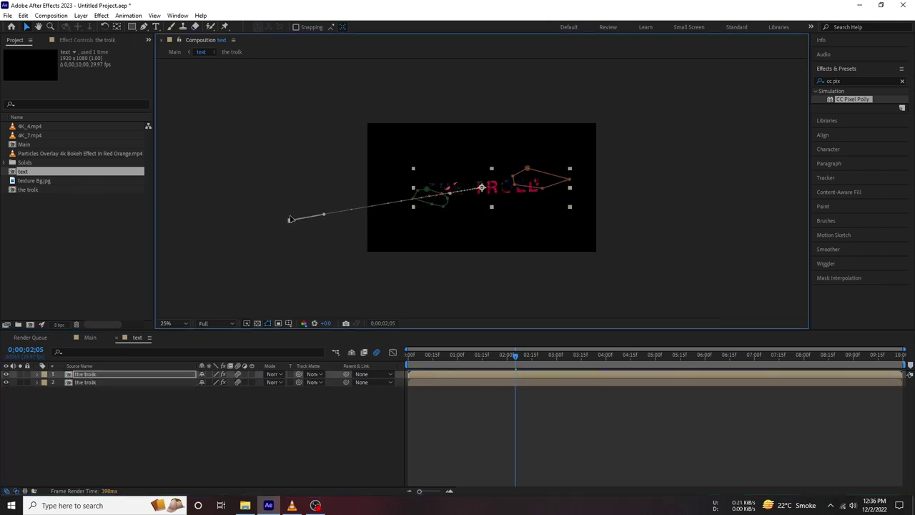
Raise the second 'the trolk' layer's fly-in start, then review the animation in Main
left_click(107, 382)
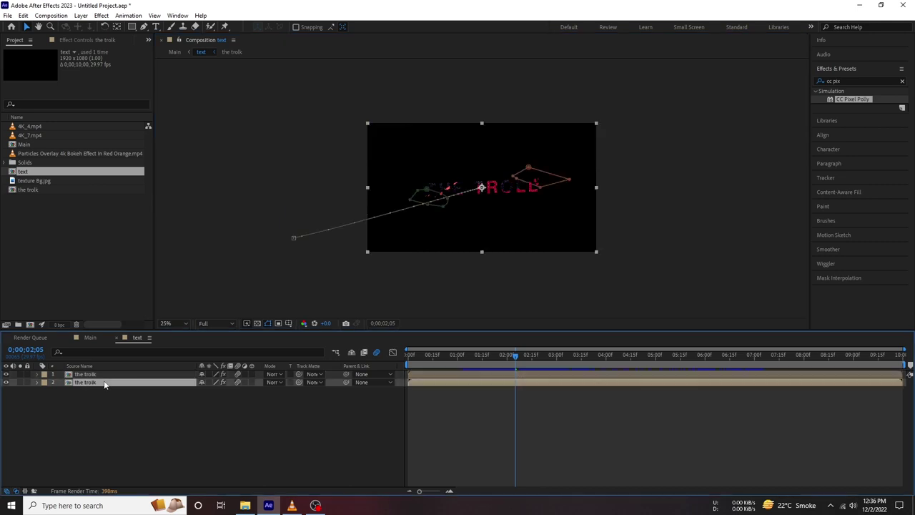
left_click_drag(289, 235, 290, 215)
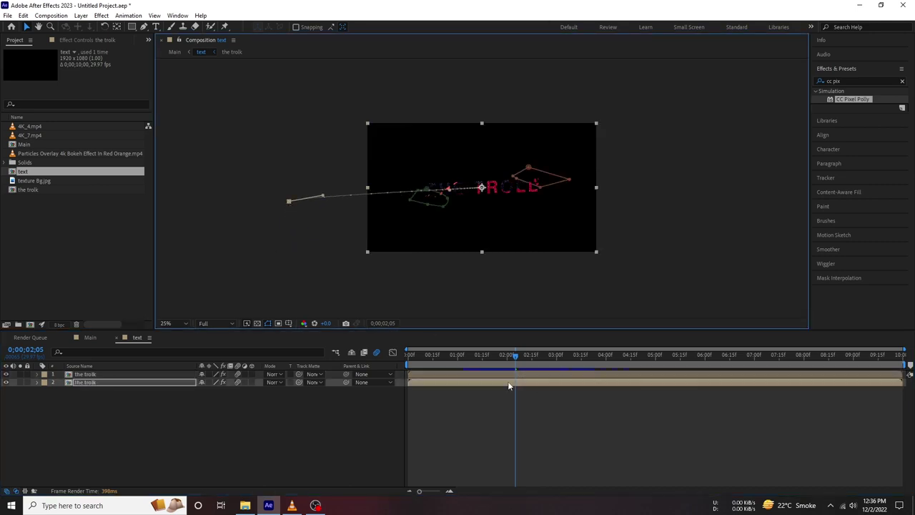
left_click_drag(568, 353, 619, 355)
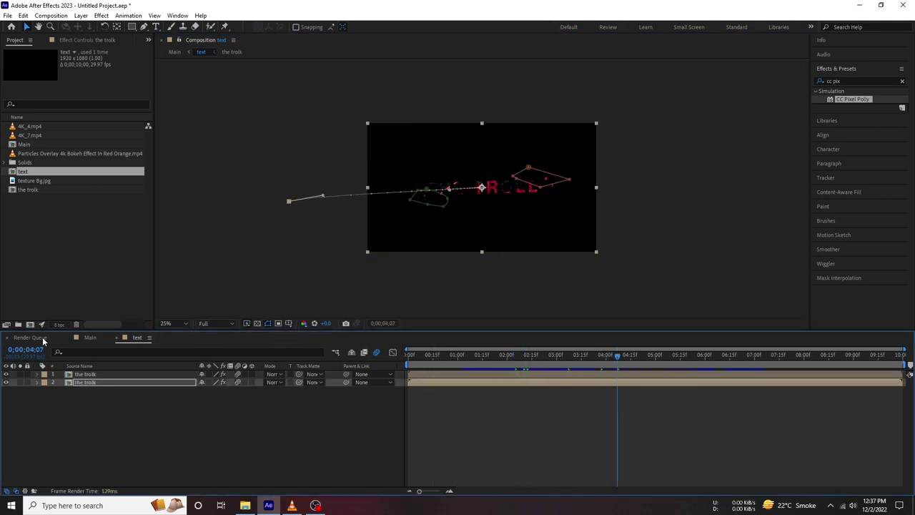
left_click(90, 337)
mouse_move(527, 365)
left_mouse_down()
mouse_move(490, 365)
mouse_move(589, 363)
left_mouse_up()
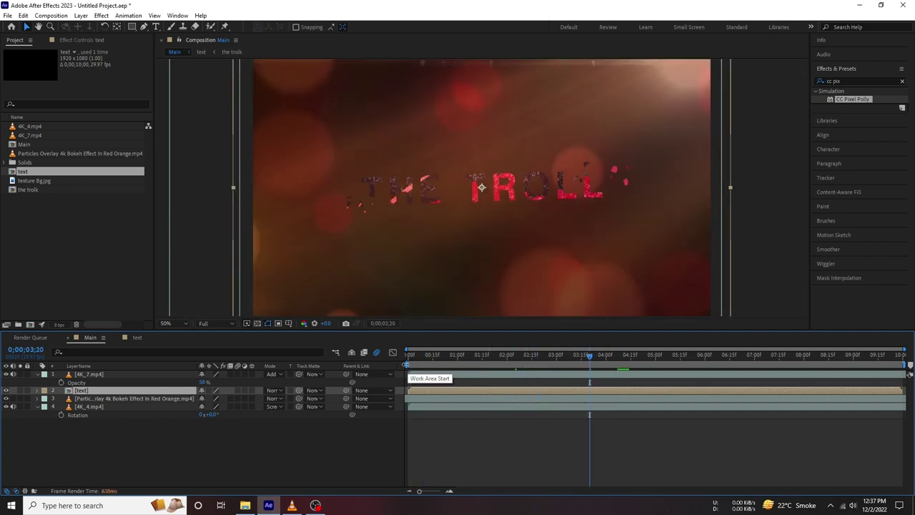
left_click(403, 360)
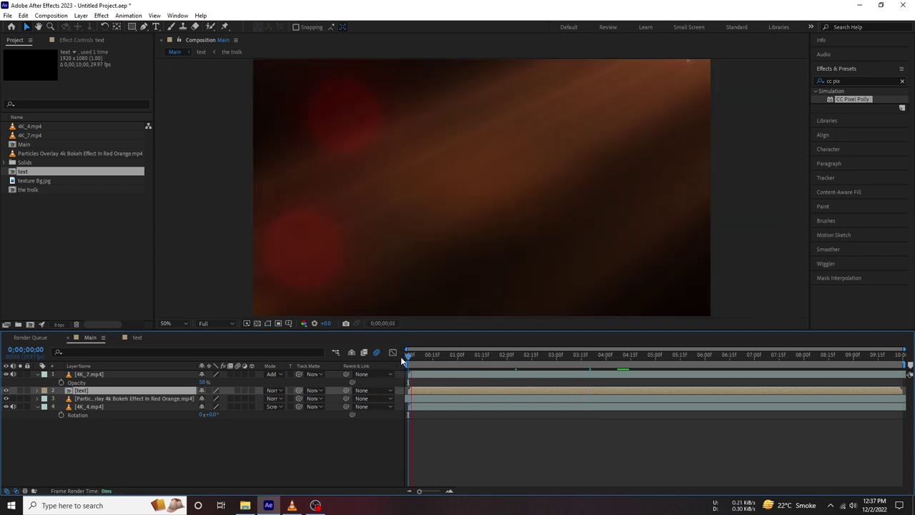
left_click(209, 323)
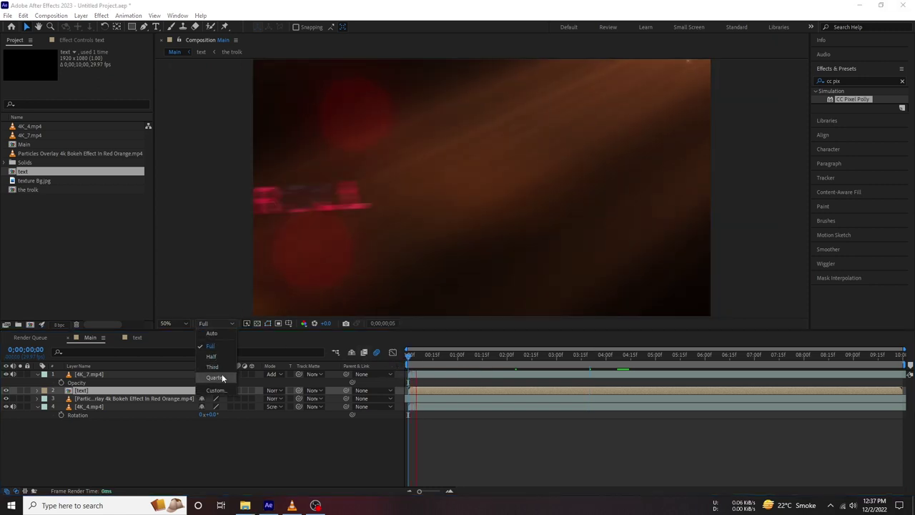
left_click(215, 377)
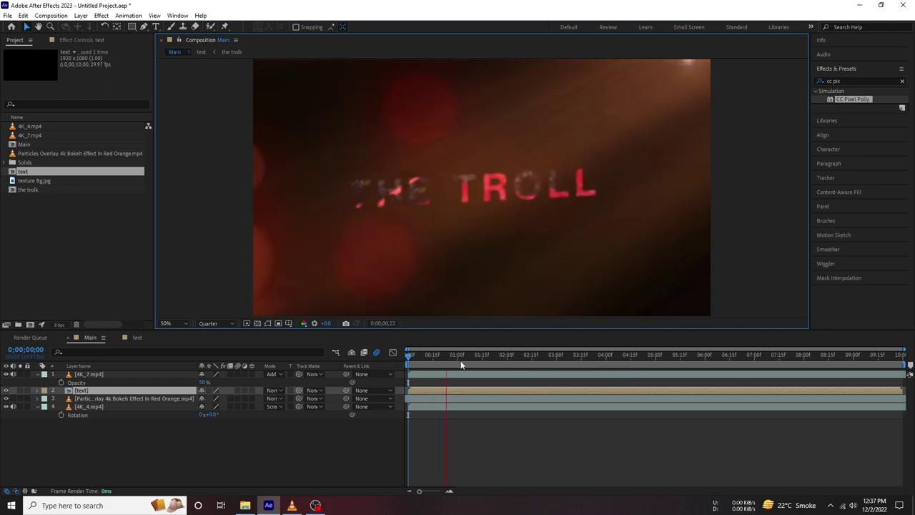
key("space")
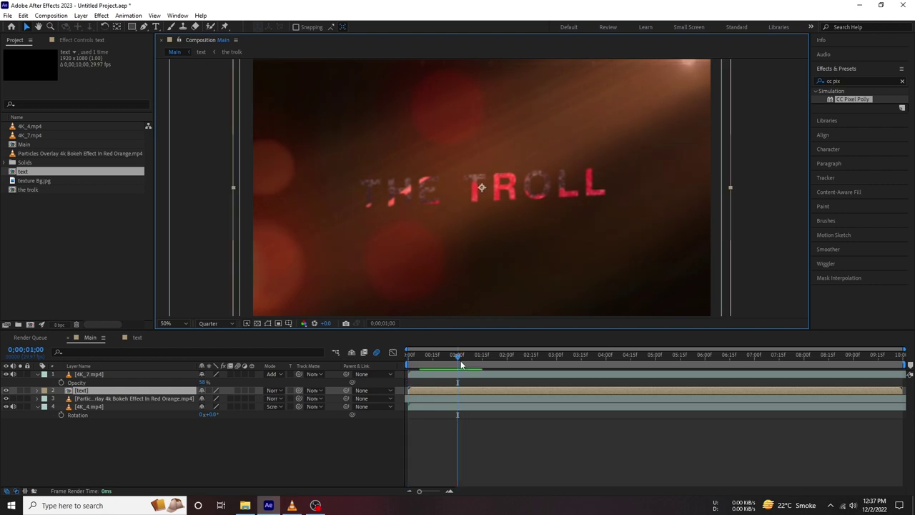
left_click_drag(492, 364, 678, 367)
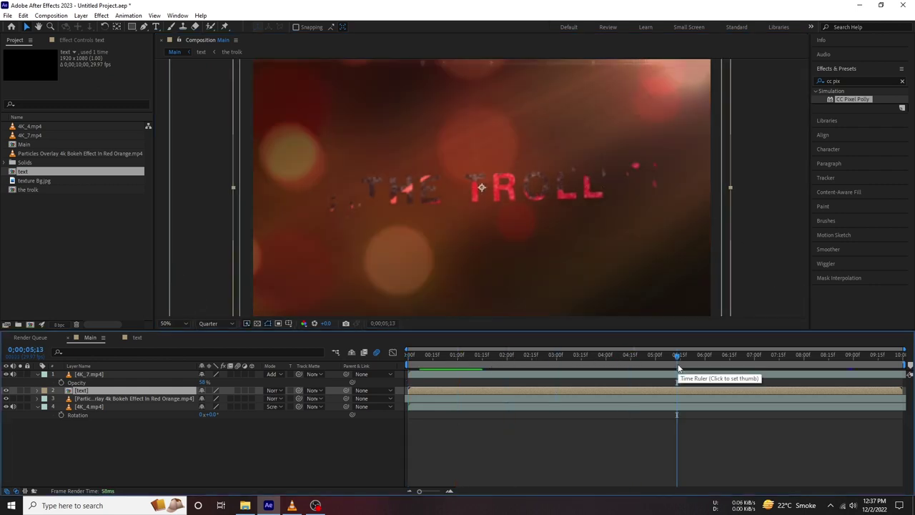
left_click(249, 475)
left_click(37, 373)
left_click(218, 323)
left_click(222, 345)
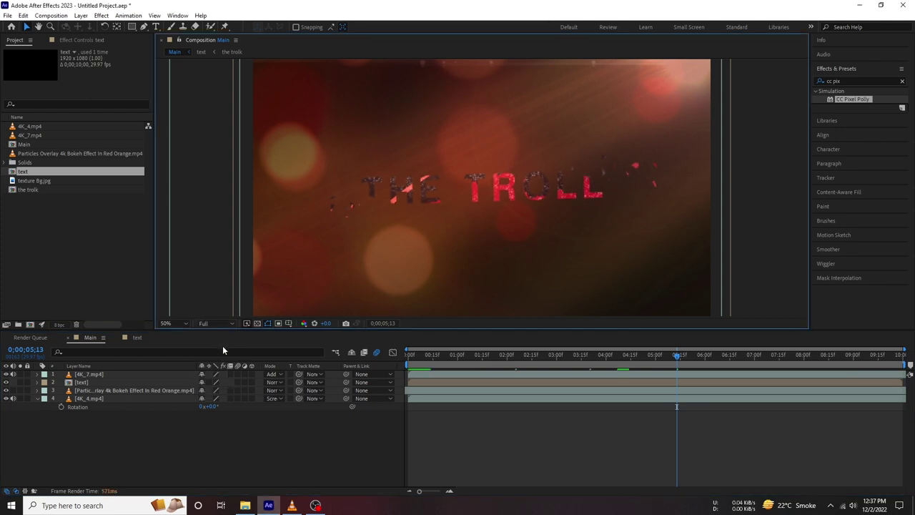
left_click(8, 15)
left_click(85, 453)
left_click(23, 144)
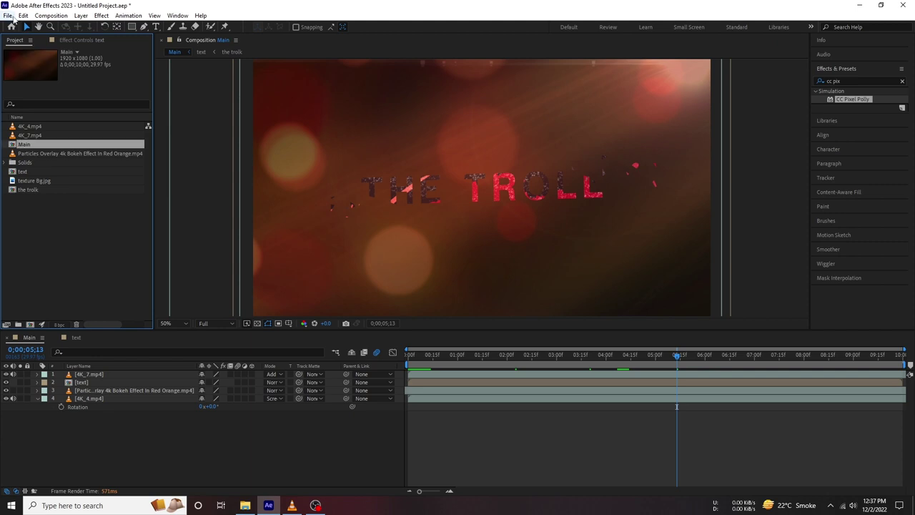
Add the Main composition to the Render Queue
left_click(8, 15)
mouse_move(43, 159)
left_click(208, 172)
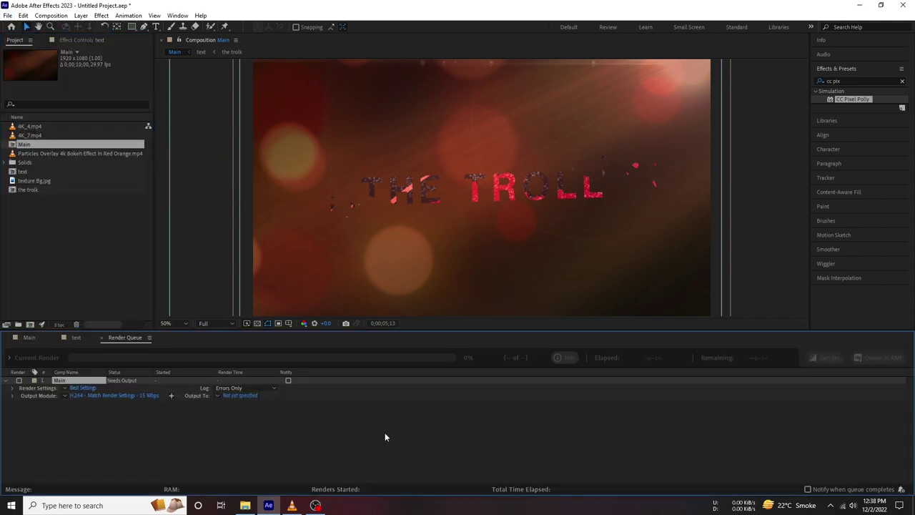
Choose the H.264 40 Mbps preset and start rendering to the troll.mp4 on the Desktop
left_click(69, 400)
left_click(133, 294)
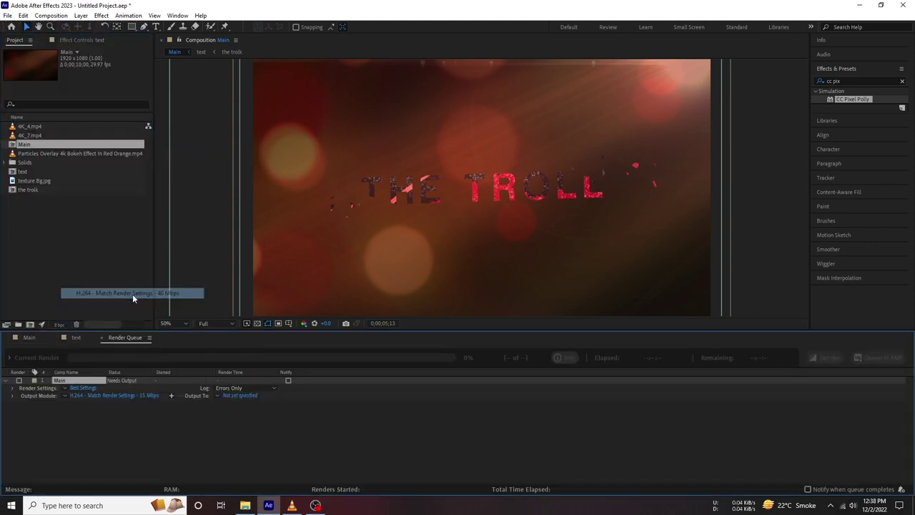
left_click(240, 395)
left_click(39, 104)
type("the troll")
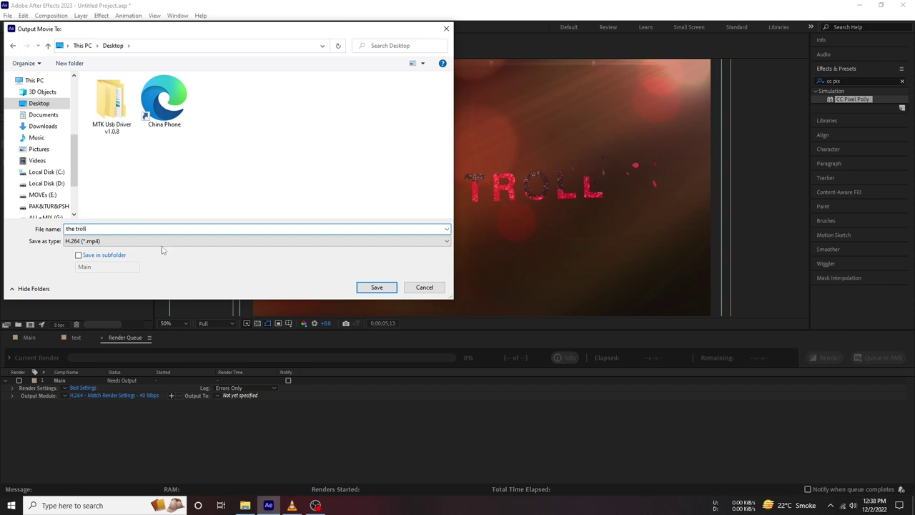
left_click(377, 286)
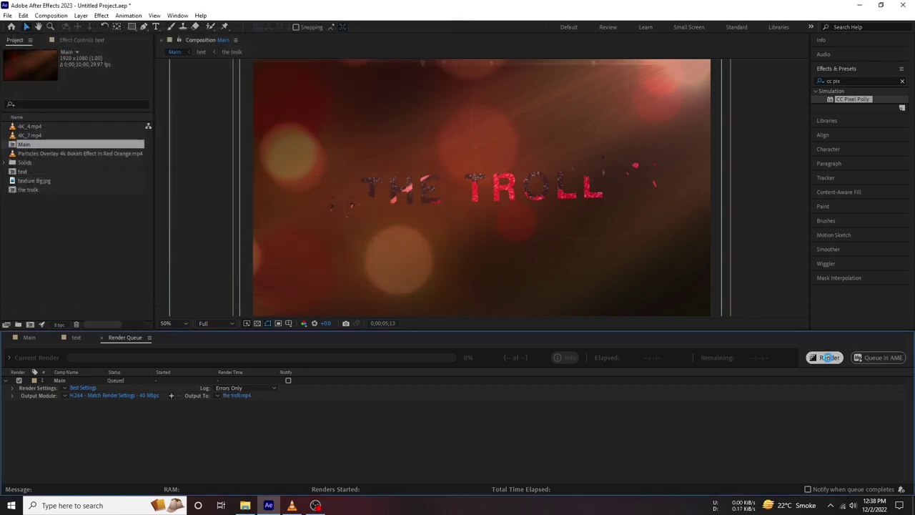
left_click(826, 357)
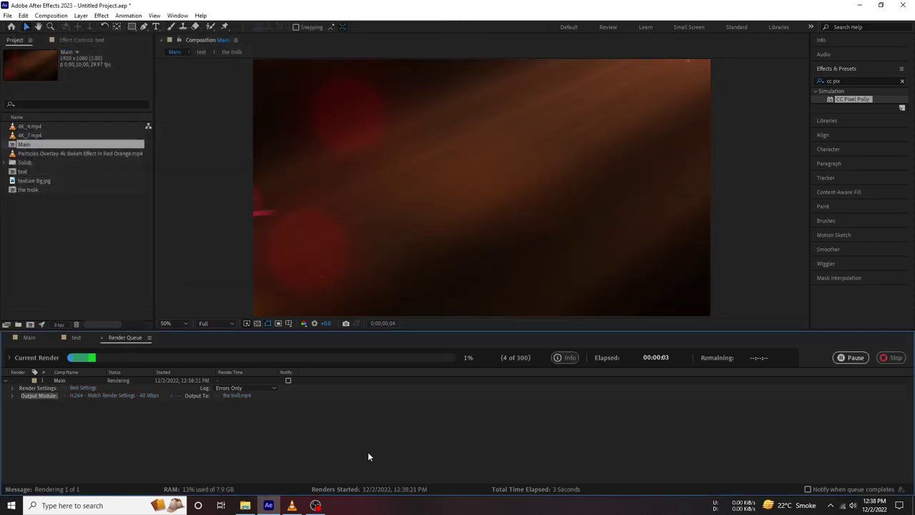